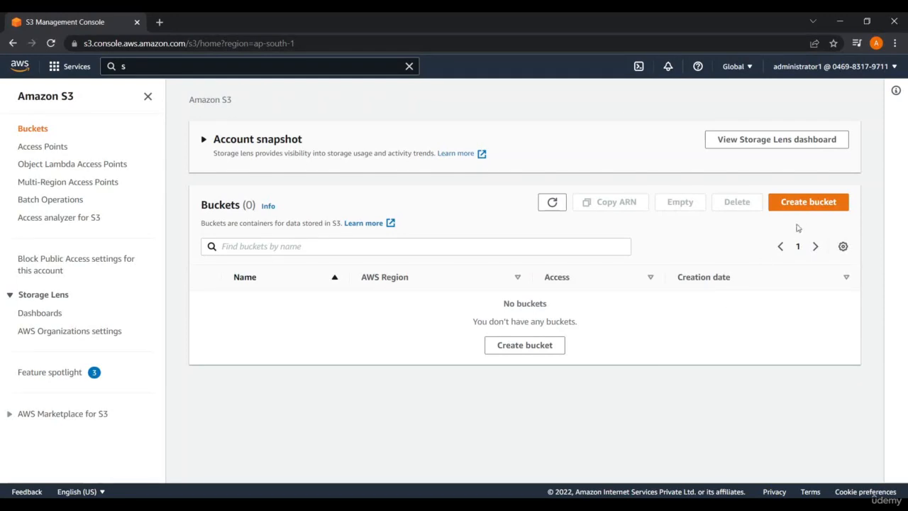
Try to create an S3 bucket named demo, keeping the default settings with all public access blocked
click(799, 203)
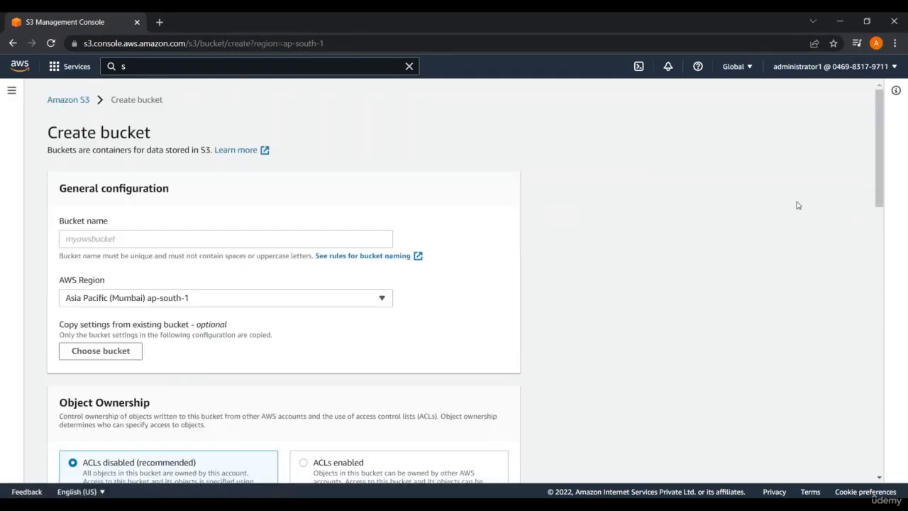
click(112, 245)
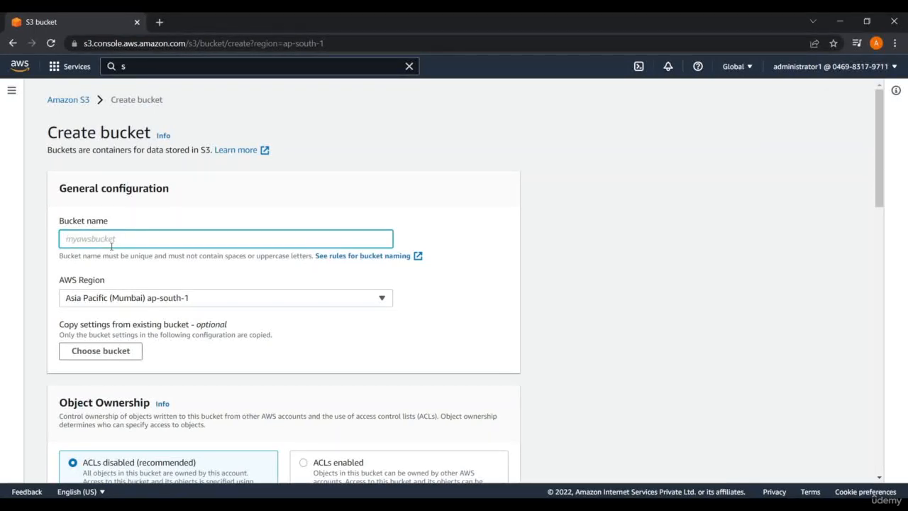
text(demo)
drag(880, 157, 894, 270)
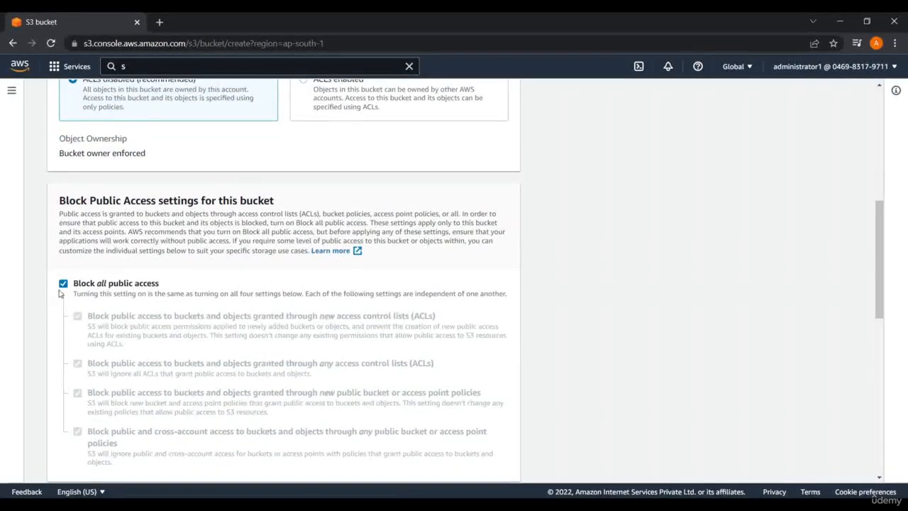
drag(78, 283, 170, 280)
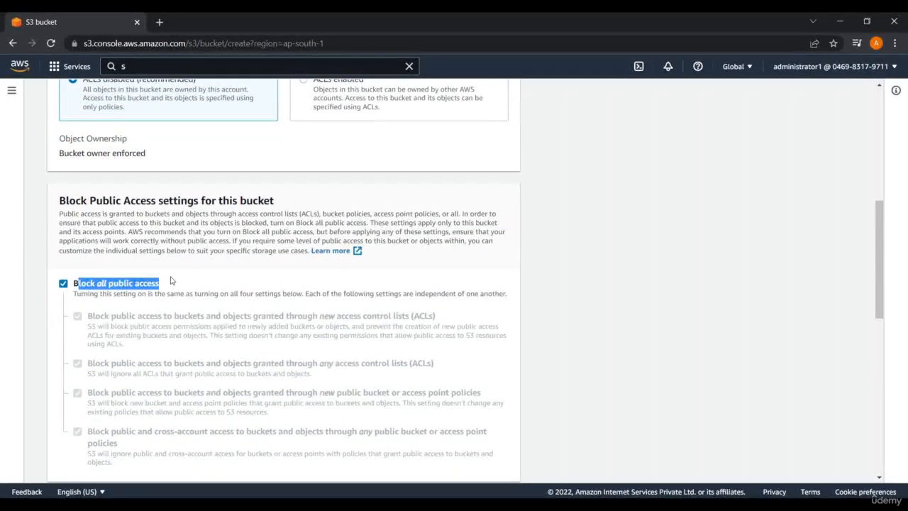
click(171, 280)
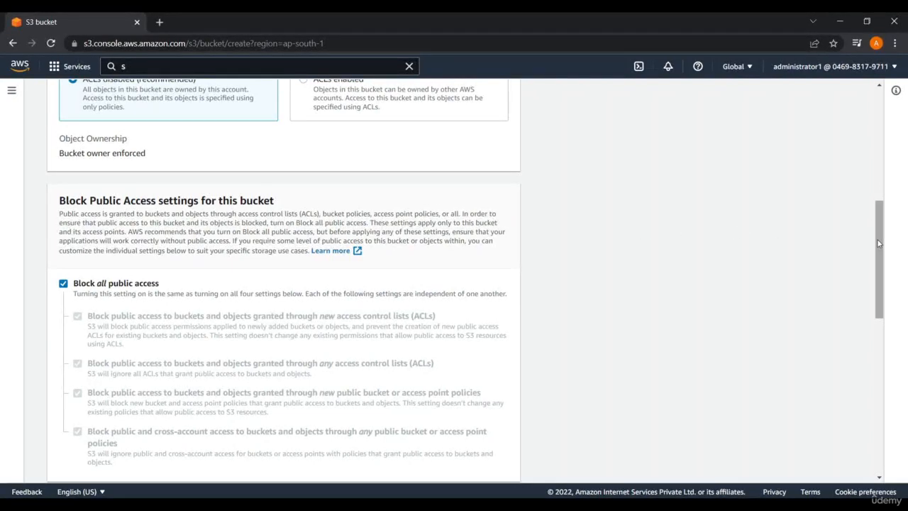
drag(879, 246, 906, 411)
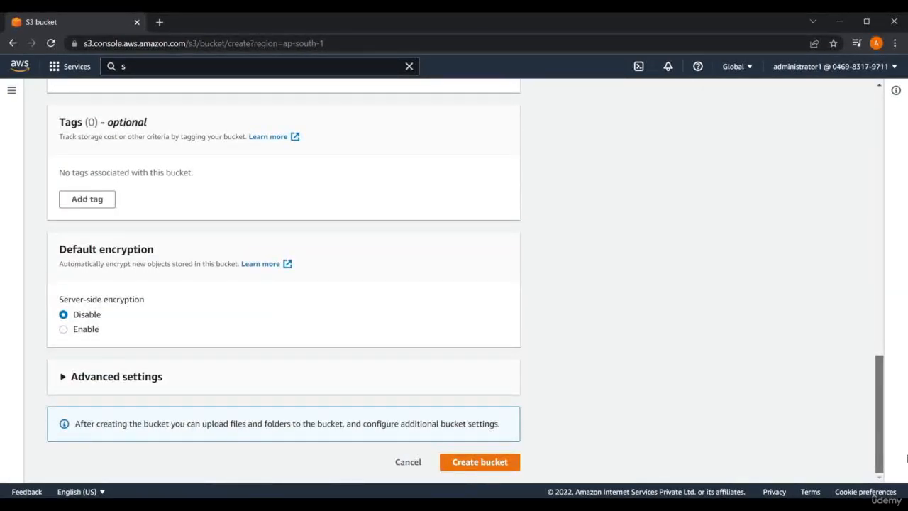
drag(907, 458, 666, 466)
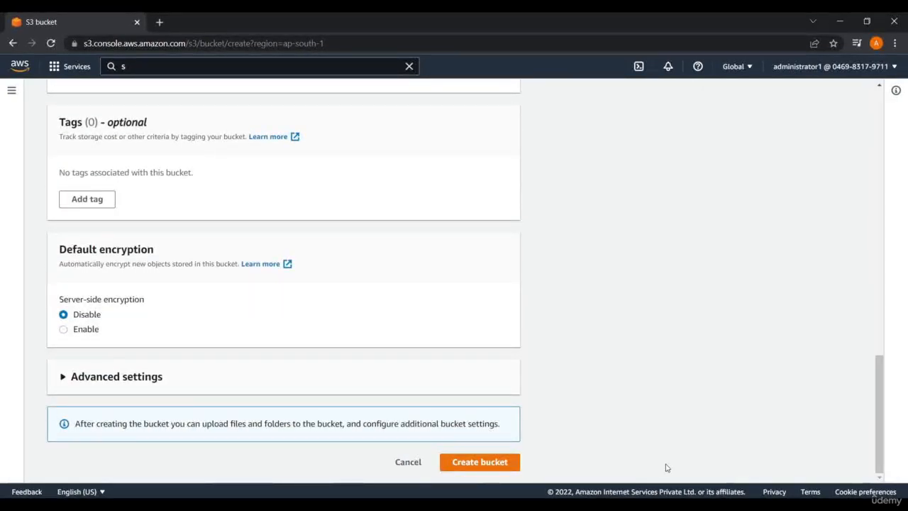
click(473, 463)
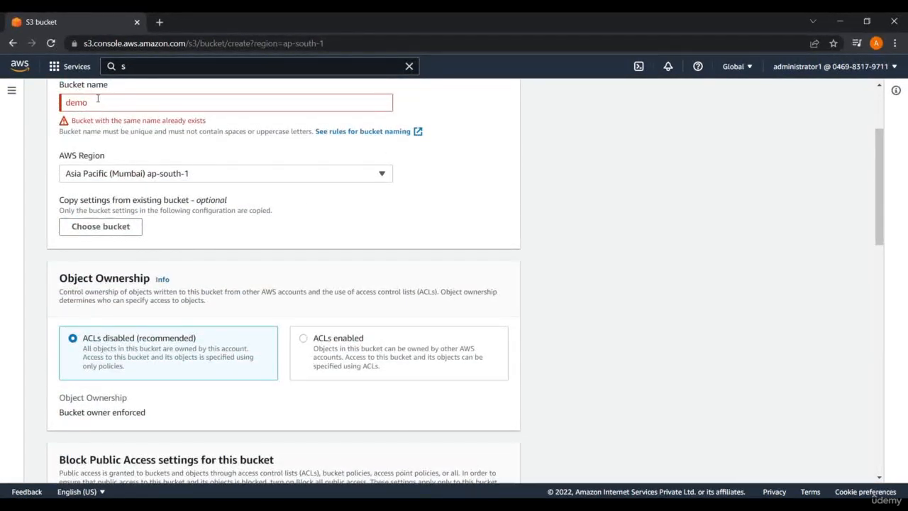
Change the bucket name to administrator1-demo and create the bucket
click(98, 99)
key(BackSpace)
key(BackSpace)
key(BackSpace)
key(BackSpace)
text(adm)
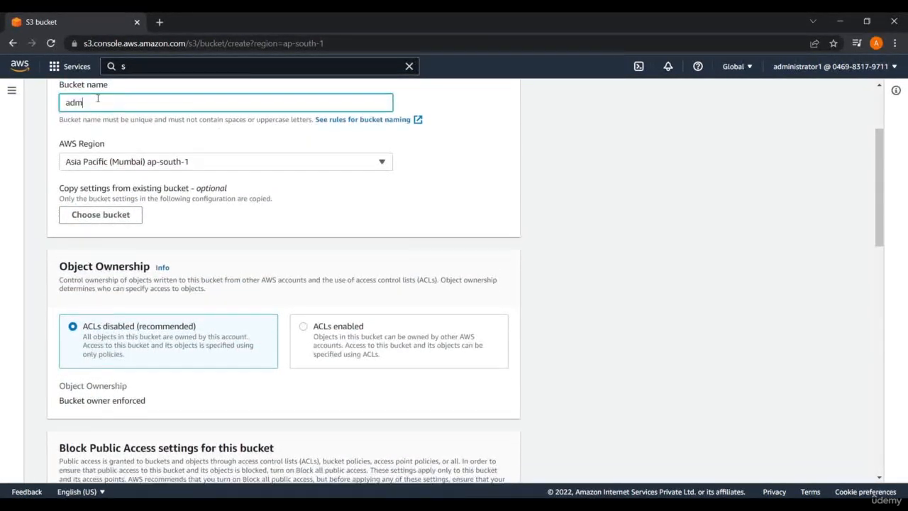
text(inistrator1-demo)
click(685, 177)
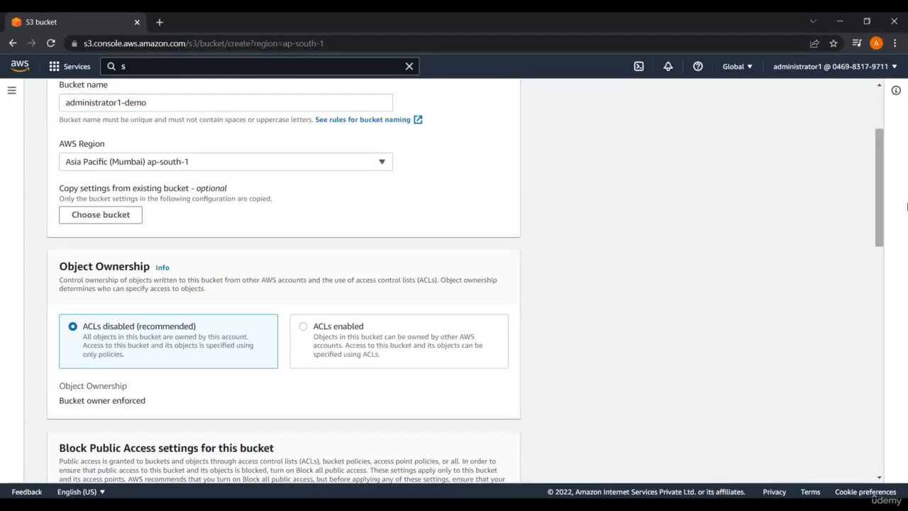
drag(884, 193, 845, 431)
click(482, 462)
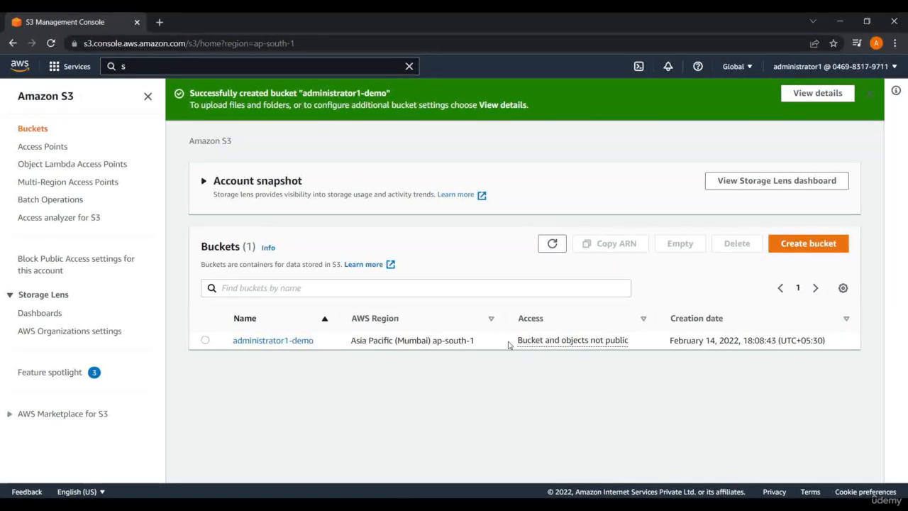
Upload the image file download (1) to the administrator1-demo bucket and close the upload status
click(264, 340)
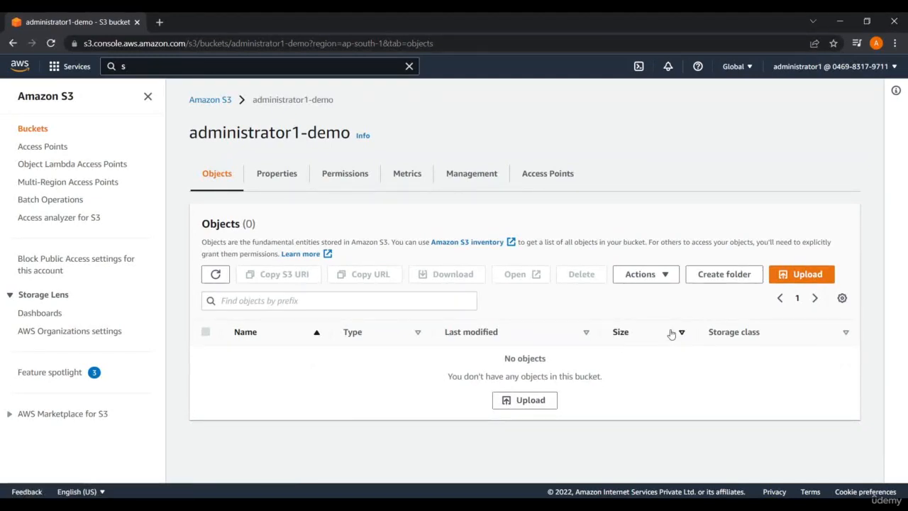
click(525, 401)
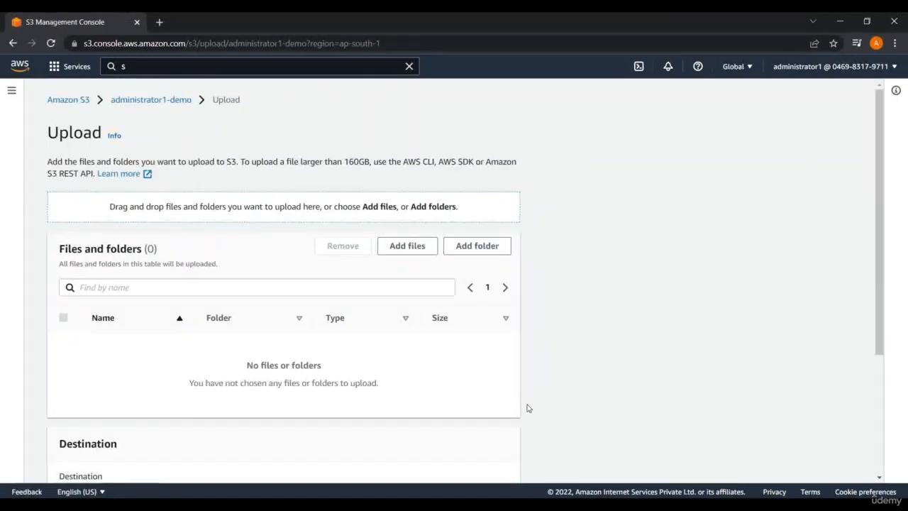
click(416, 245)
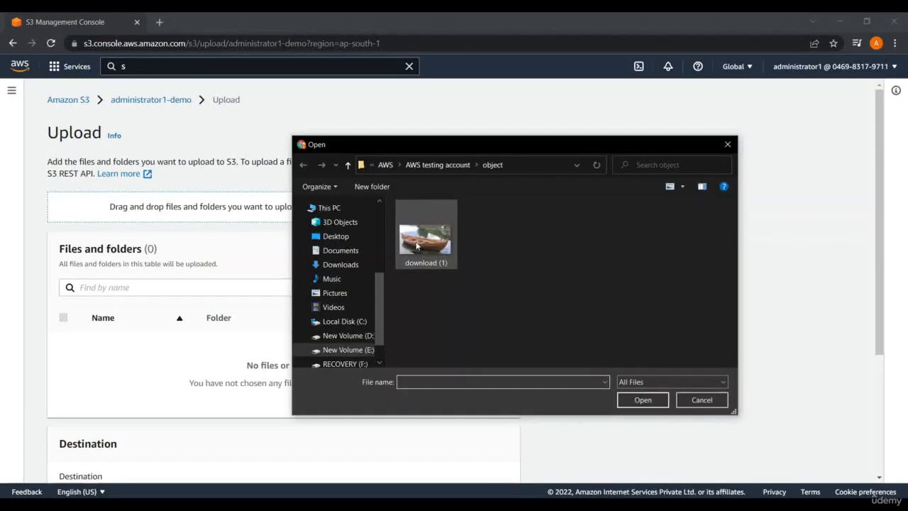
click(417, 246)
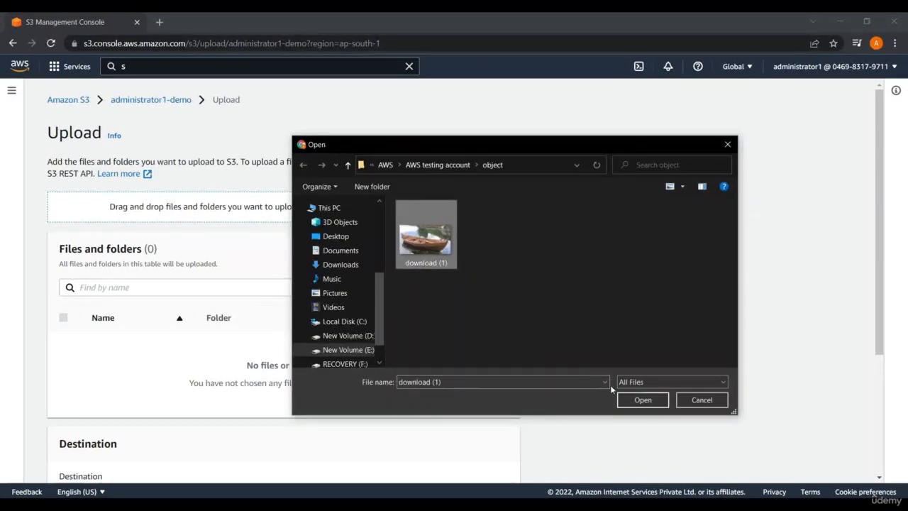
click(642, 400)
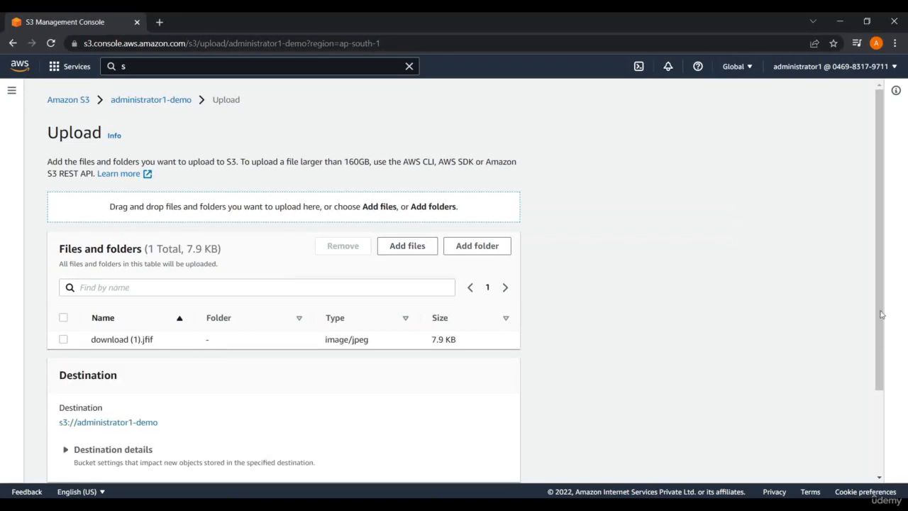
drag(880, 313, 886, 432)
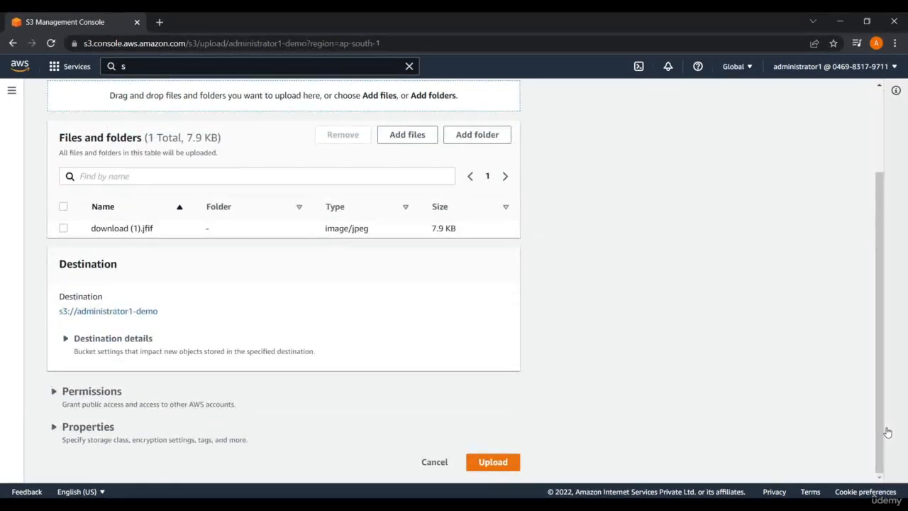
click(486, 462)
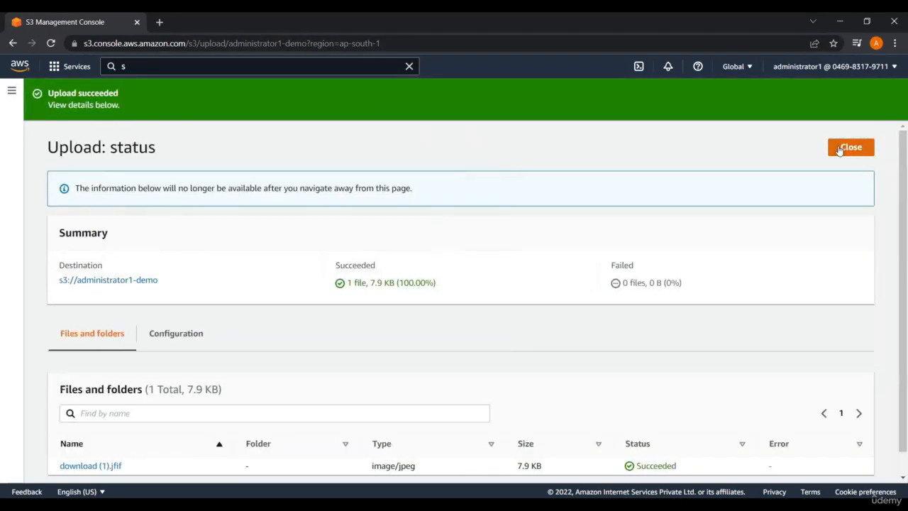
click(843, 149)
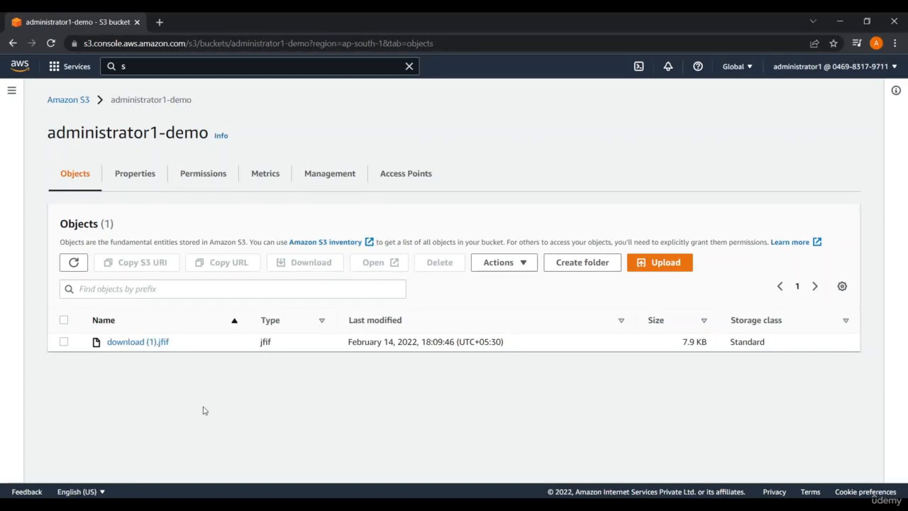
Copy the object URL of download (1).jfif and load it in a new browser tab to test public access
click(138, 342)
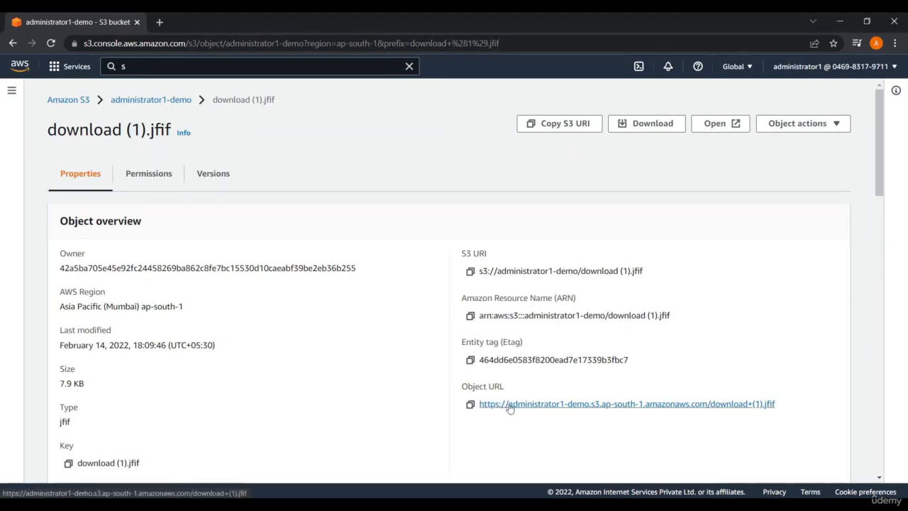
click(470, 404)
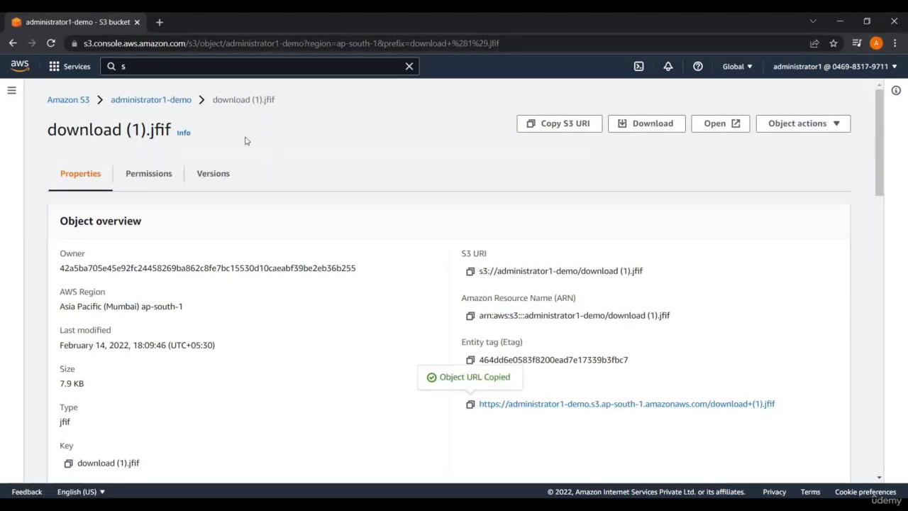
click(159, 22)
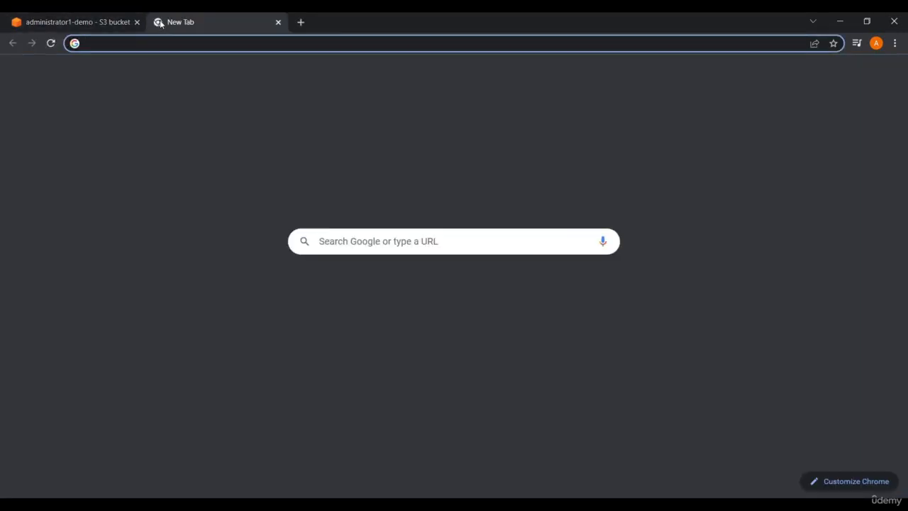
key(ctrl+v)
key(Return)
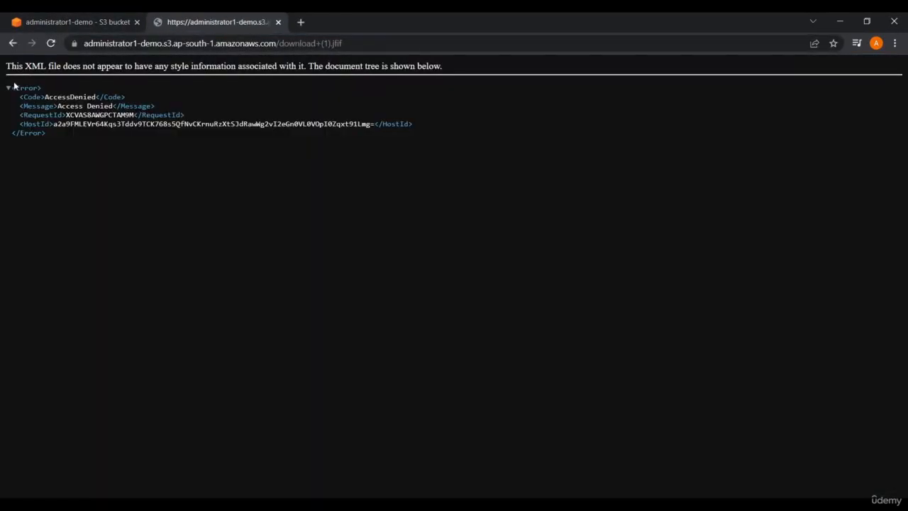
drag(14, 86, 148, 166)
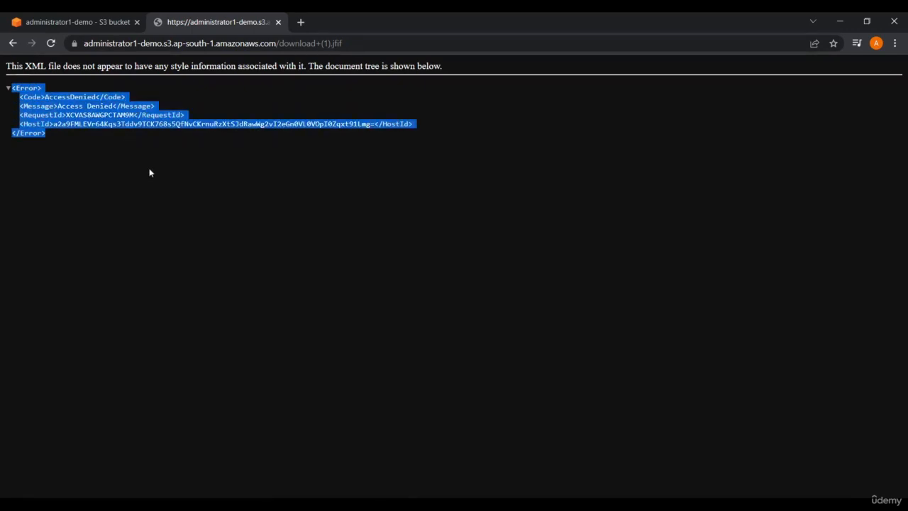
click(150, 173)
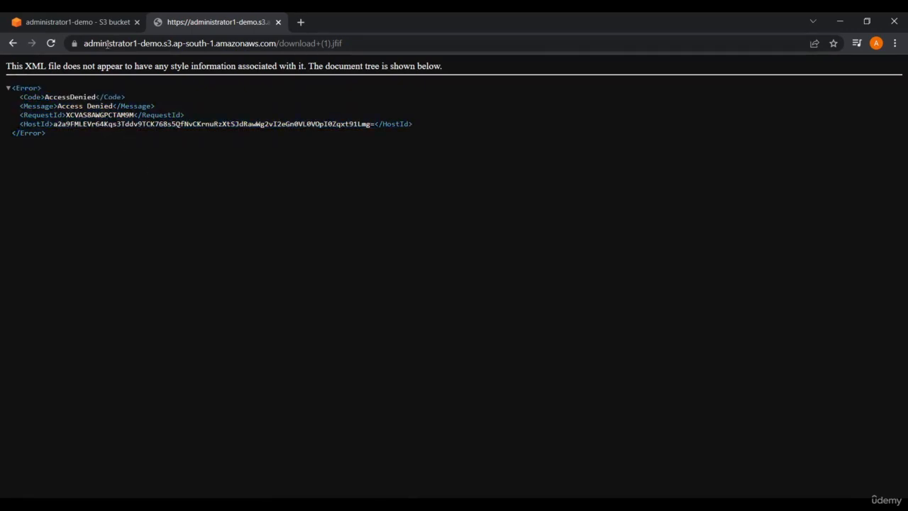
Return to the object's details, open download (1).jfif through the console to view the image, and come back to the details
click(59, 11)
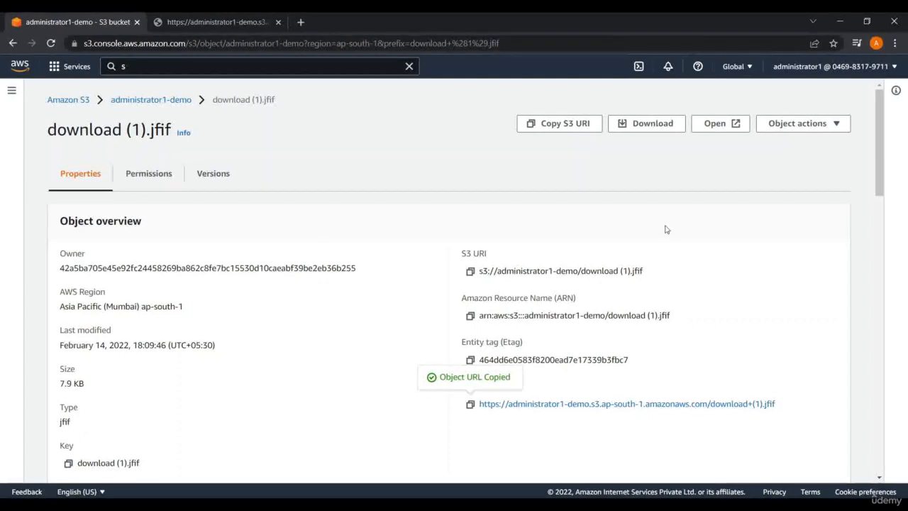
click(716, 125)
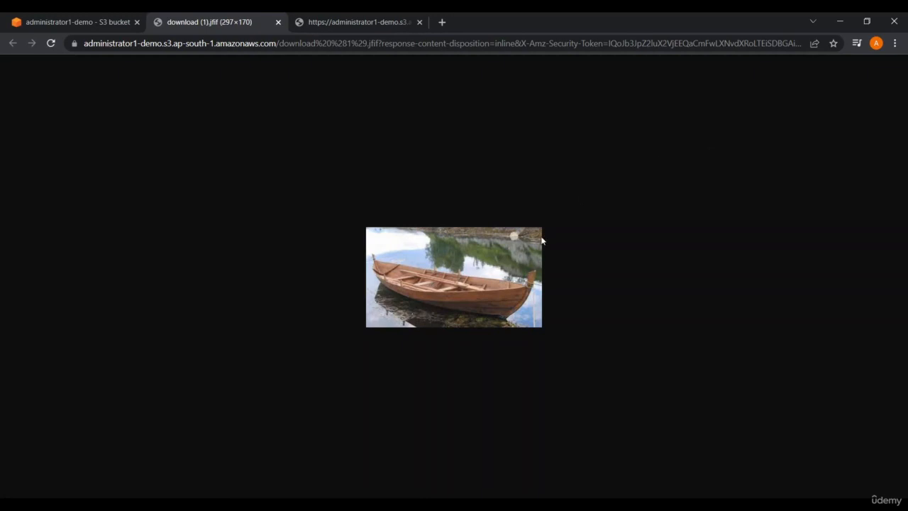
click(98, 17)
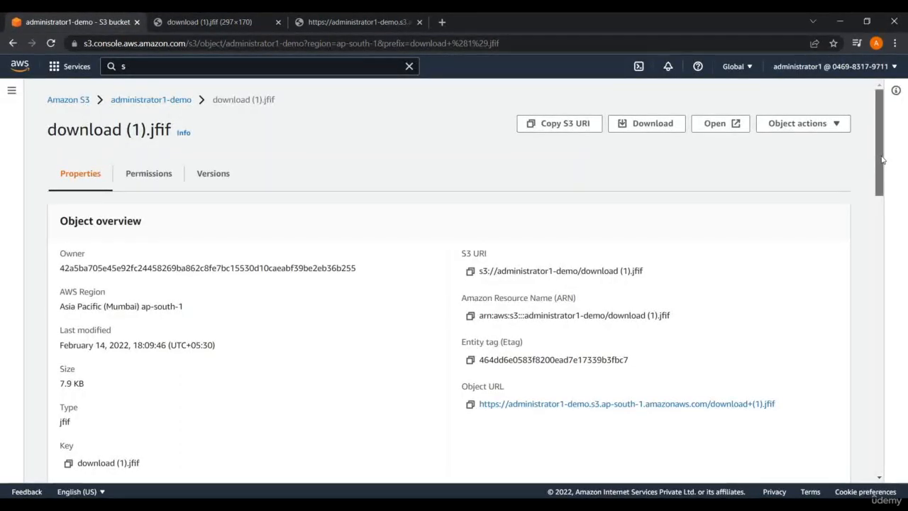
scroll(883, 159, down, 1)
scroll(709, 199, up, 1)
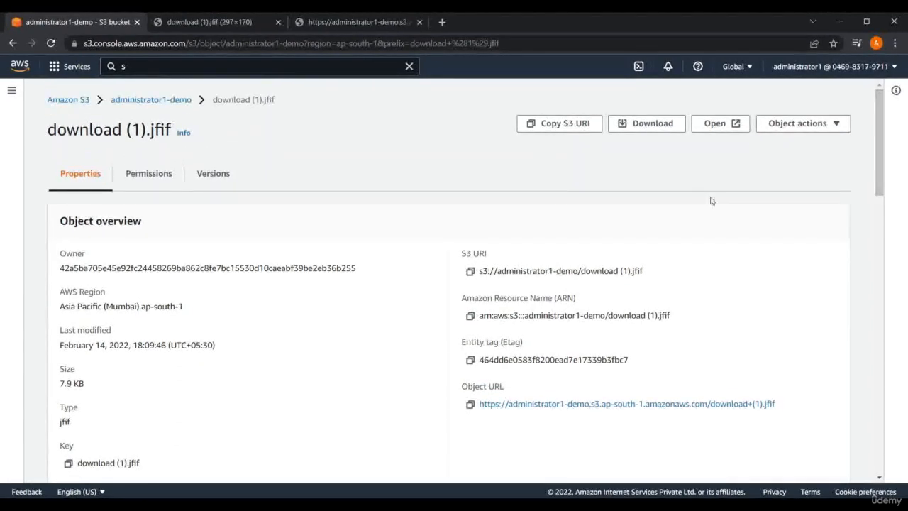
Go back to the bucket list and open the permissions of the administrator1-demo bucket
click(53, 101)
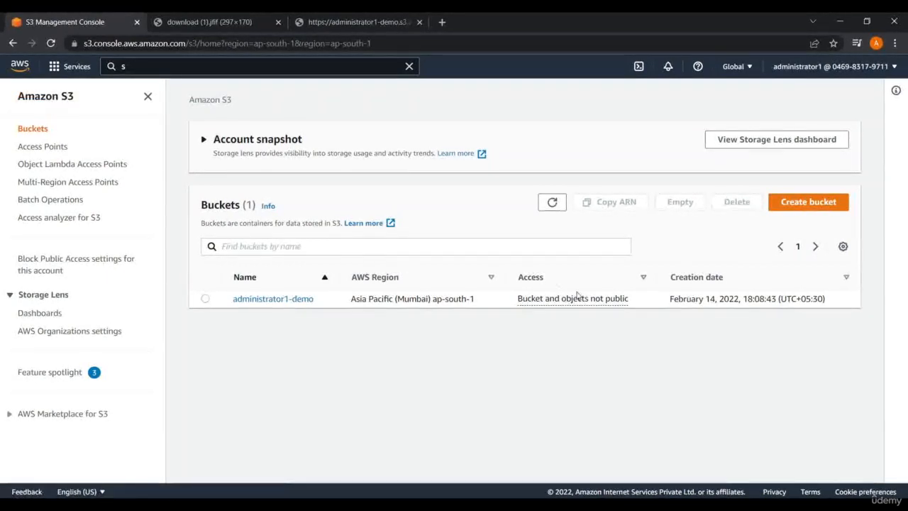
click(288, 305)
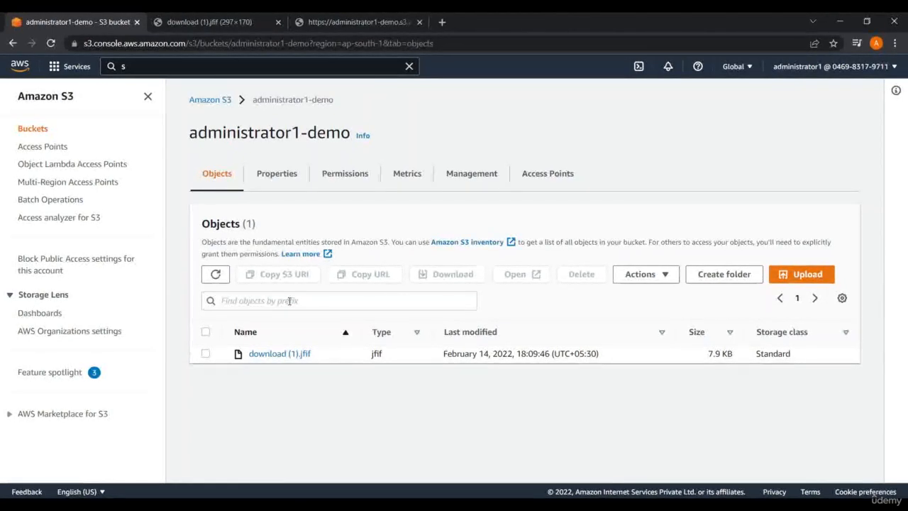
click(335, 181)
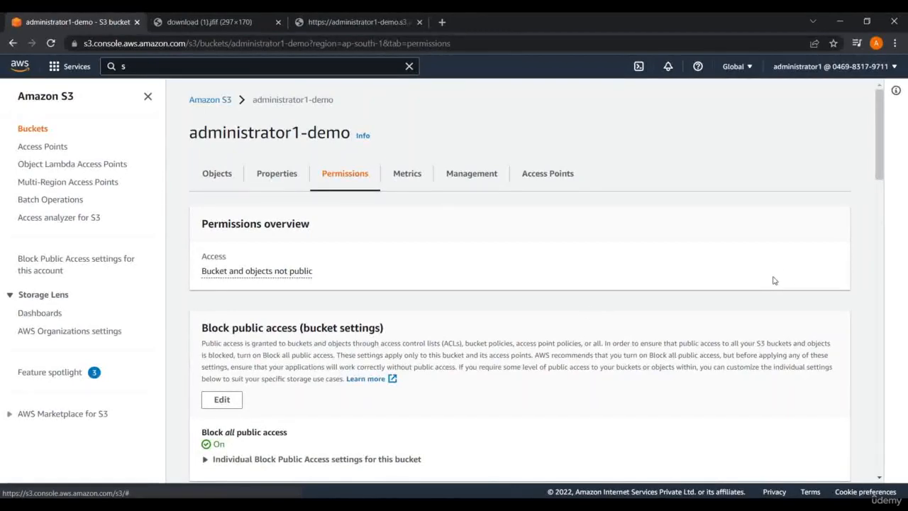
Turn off Block all public access for the bucket, save the change and approve it by entering confirm
drag(879, 157, 850, 216)
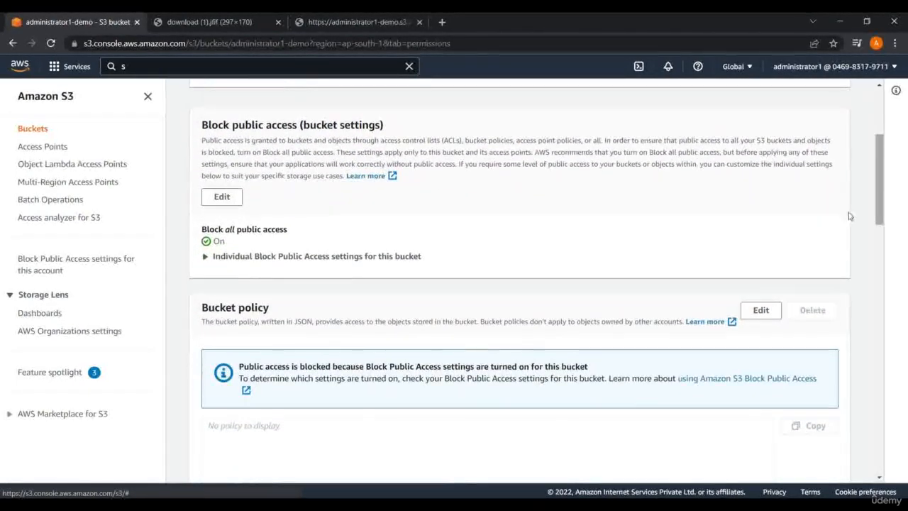
click(226, 196)
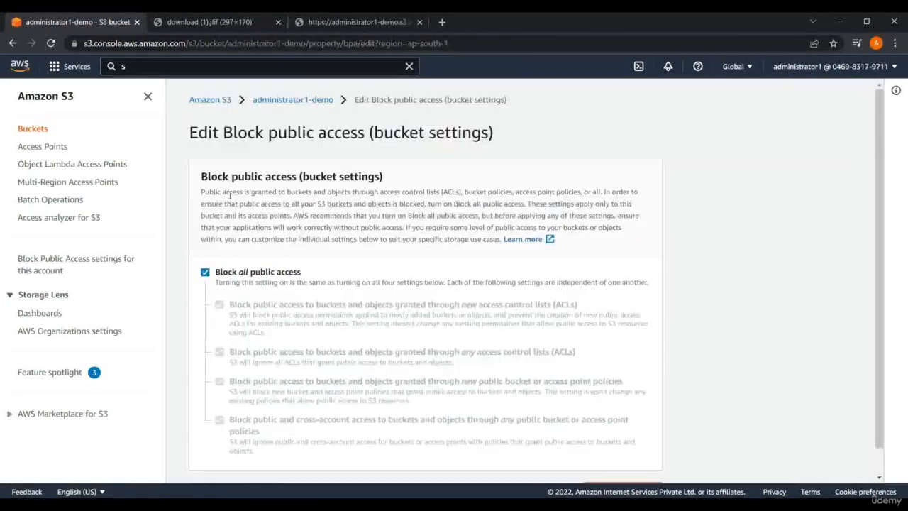
click(204, 273)
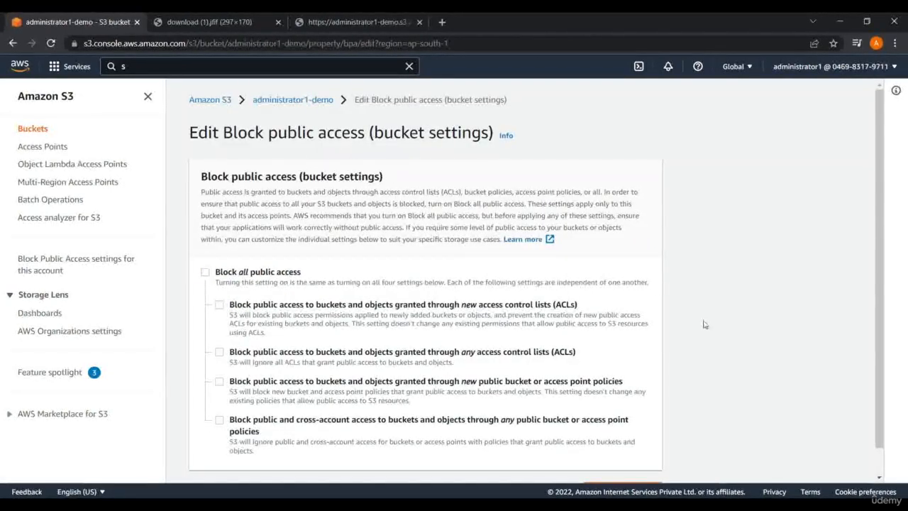
scroll(878, 340, down, 1)
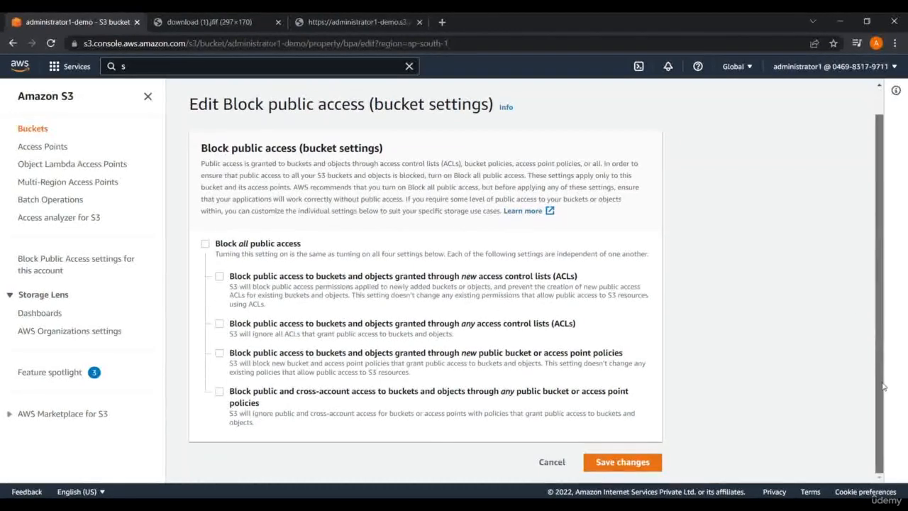
click(622, 462)
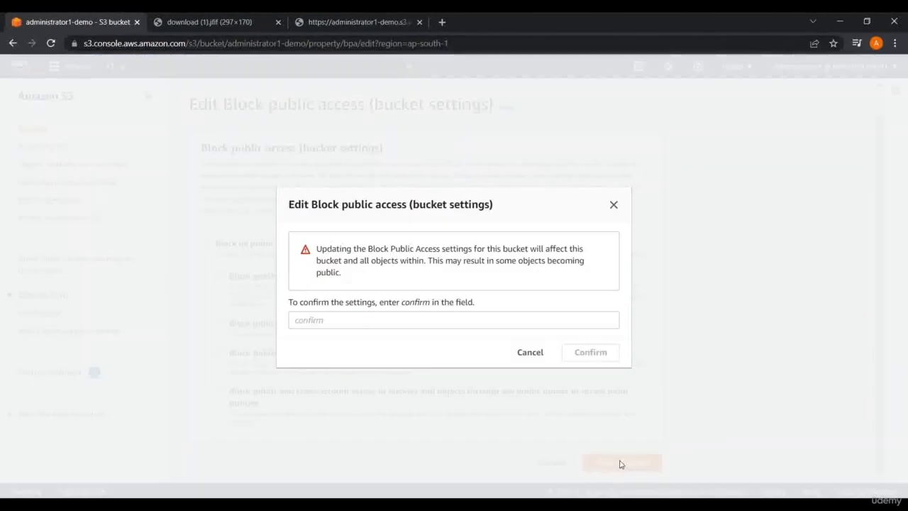
click(424, 324)
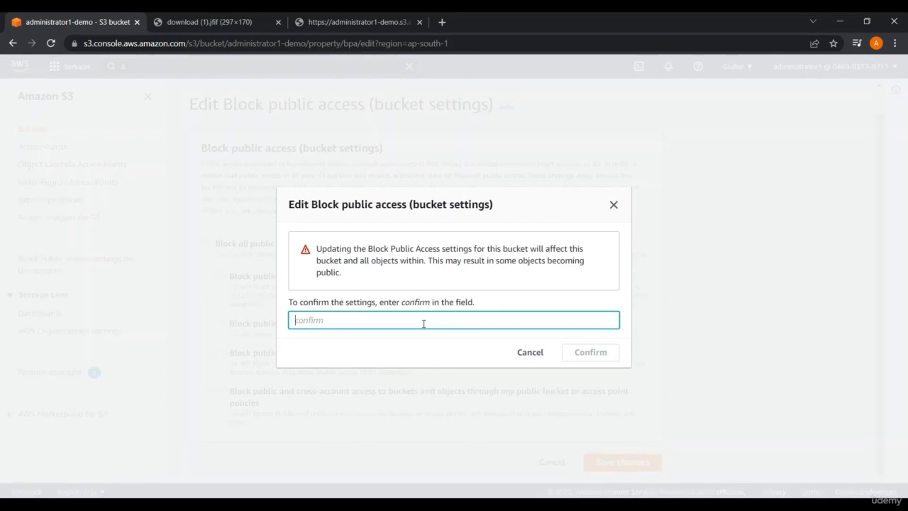
text(co)
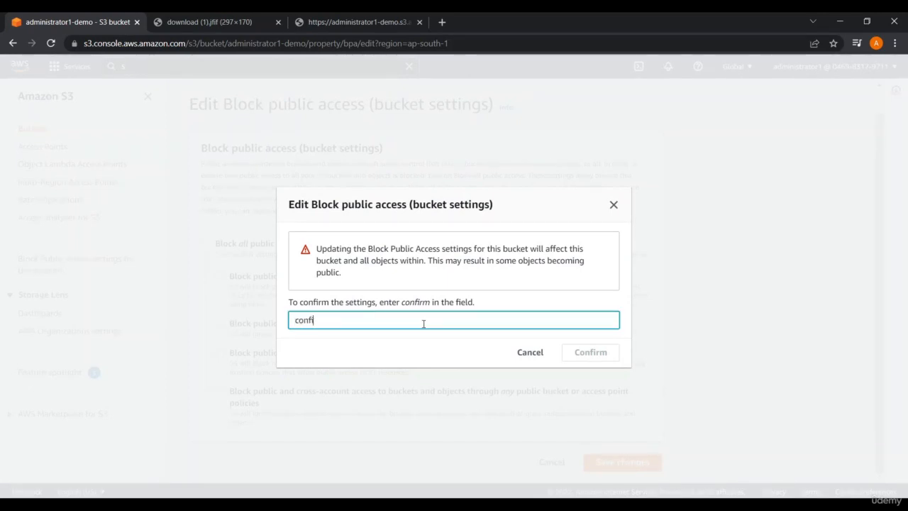
text(nfirm)
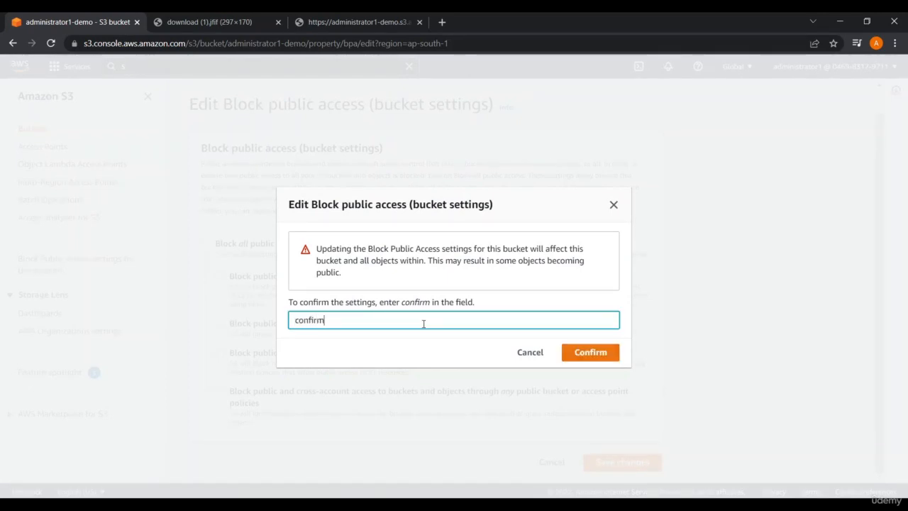
click(584, 354)
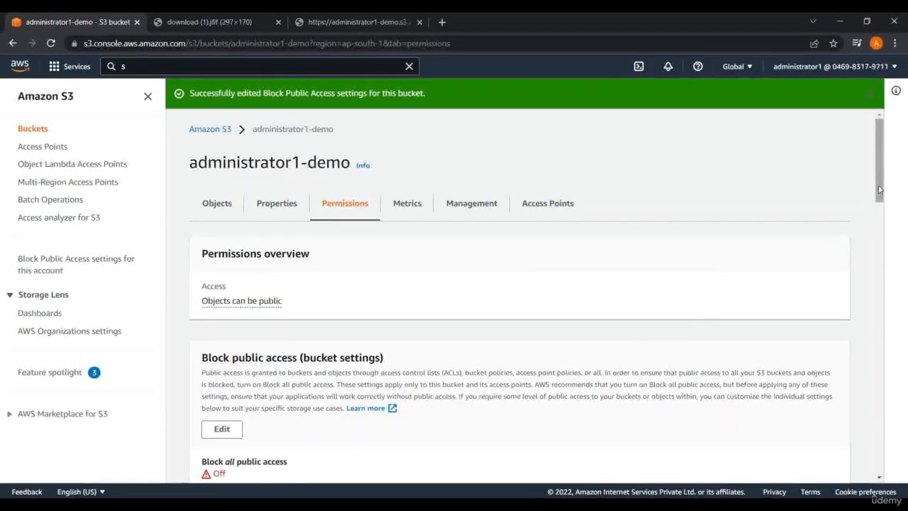
Open the bucket policy for editing and launch the AWS Policy Generator
drag(877, 194, 885, 260)
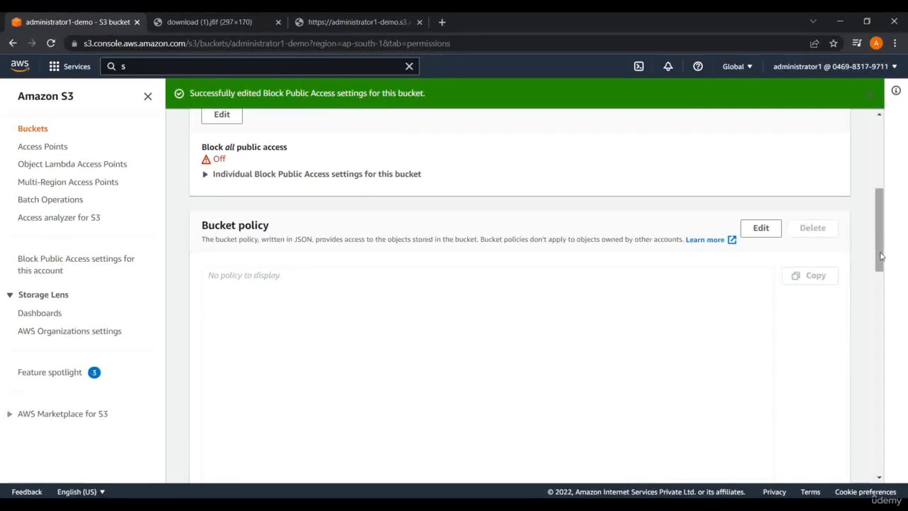
scroll(882, 256, down, 1)
click(760, 154)
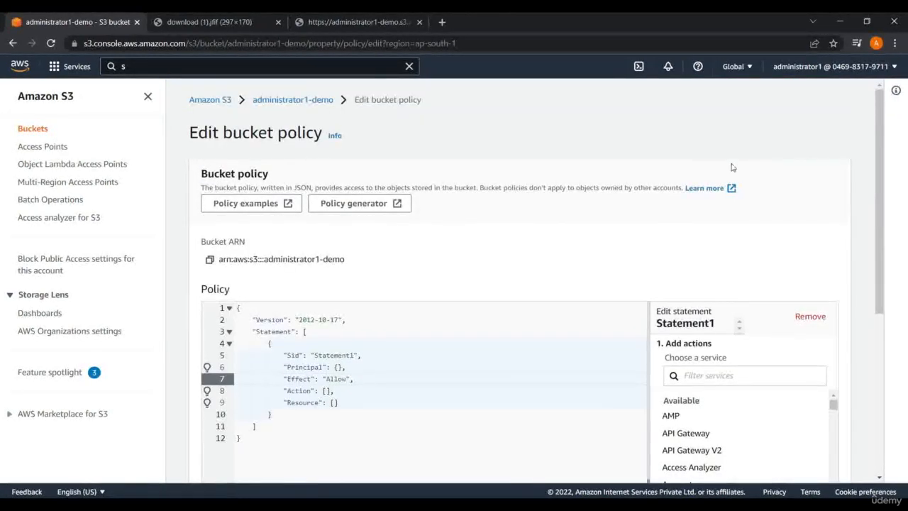
click(328, 207)
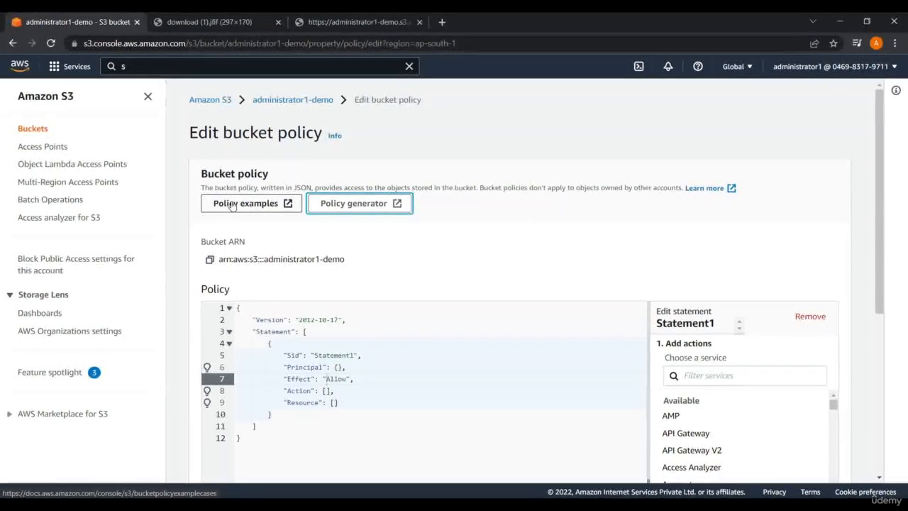
click(369, 204)
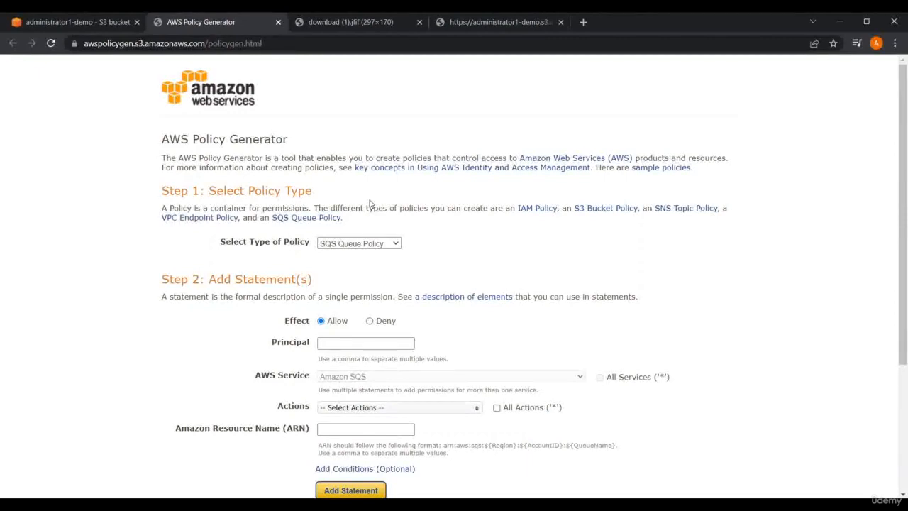
Set the policy type to S3 Bucket Policy and the statement's principal to *
click(364, 242)
click(361, 263)
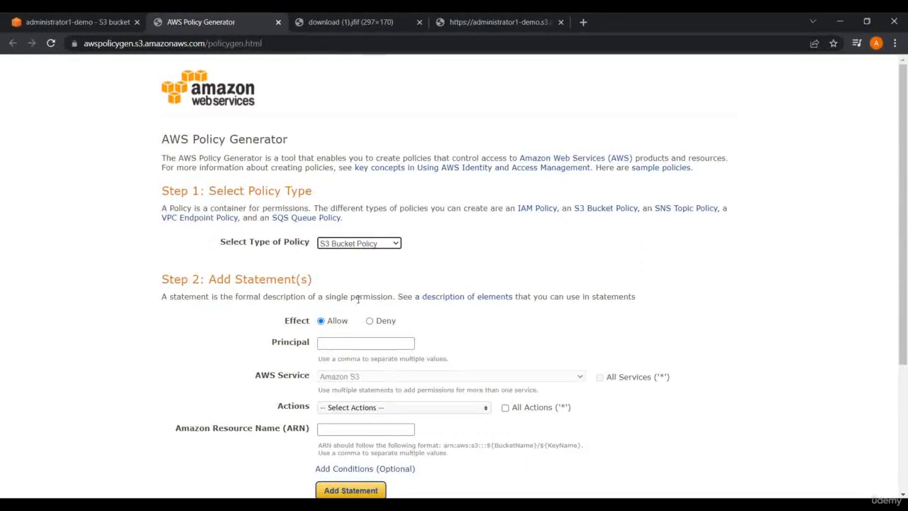
click(343, 341)
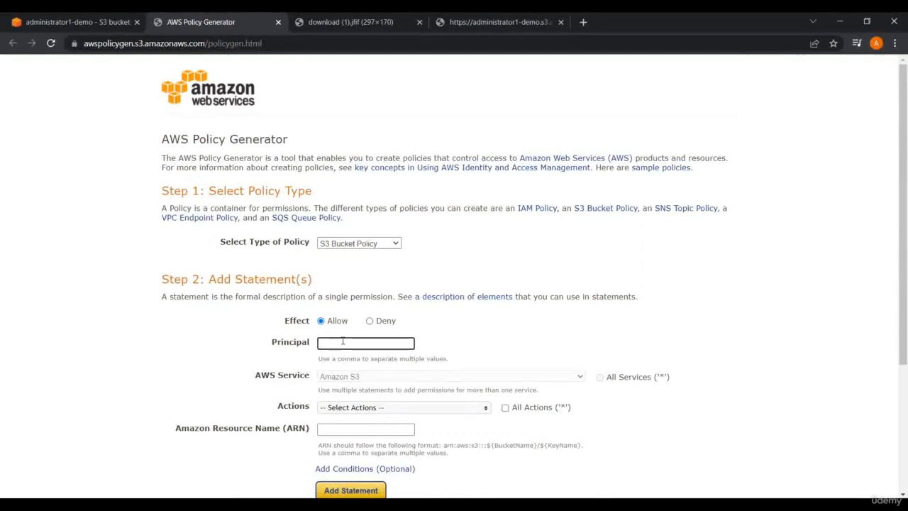
text(*)
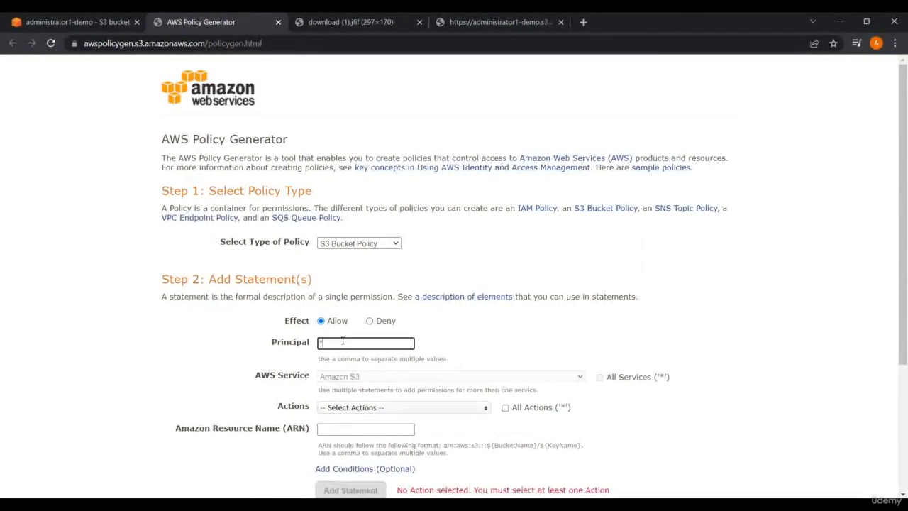
click(532, 320)
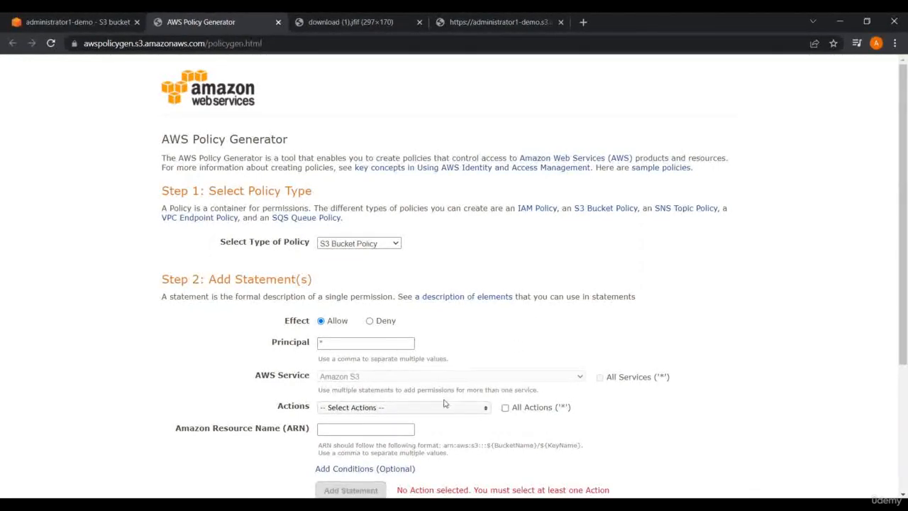
Choose GetObject as the only action of the policy statement
click(444, 407)
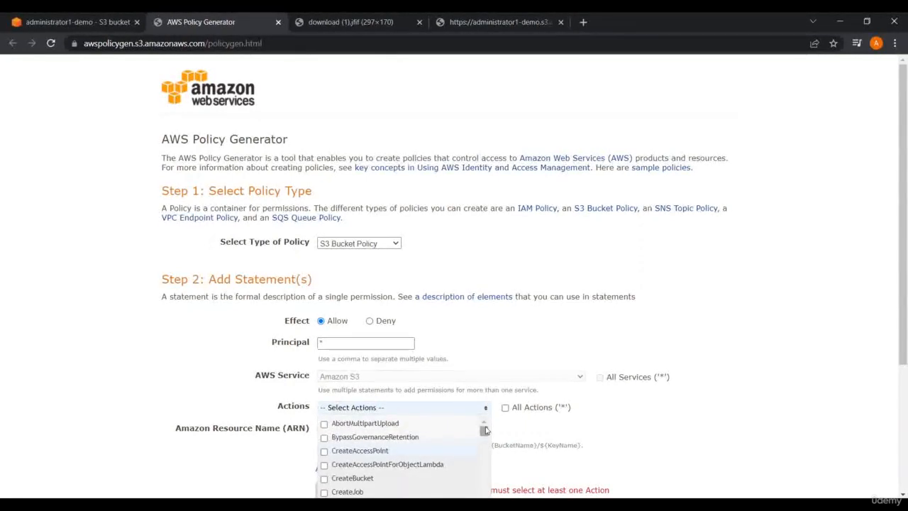
drag(483, 430, 484, 464)
click(324, 445)
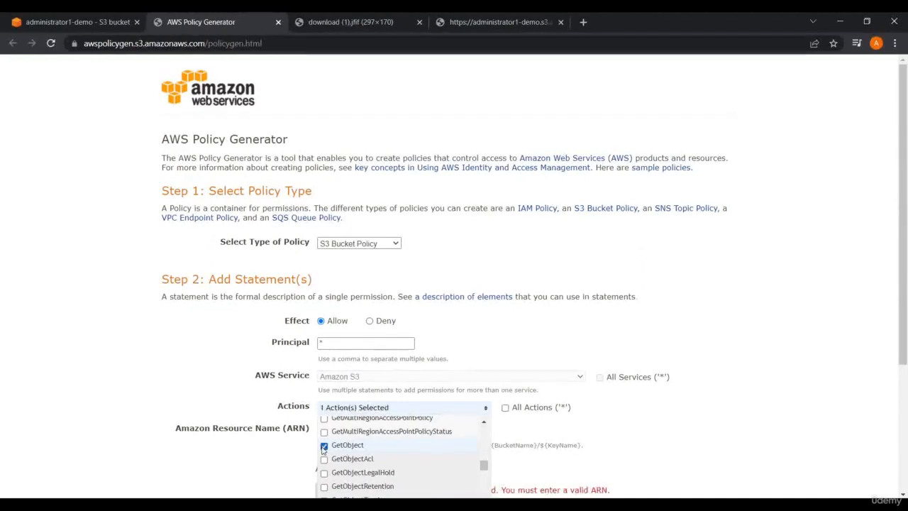
click(857, 310)
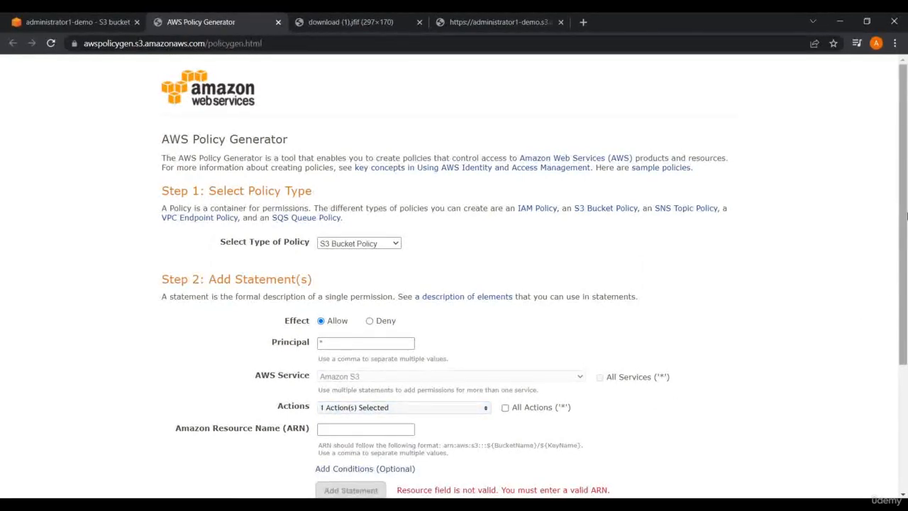
Copy the bucket ARN from the policy editor and enter it as the statement's resource with /* appended
drag(905, 224, 906, 261)
scroll(907, 261, down, 1)
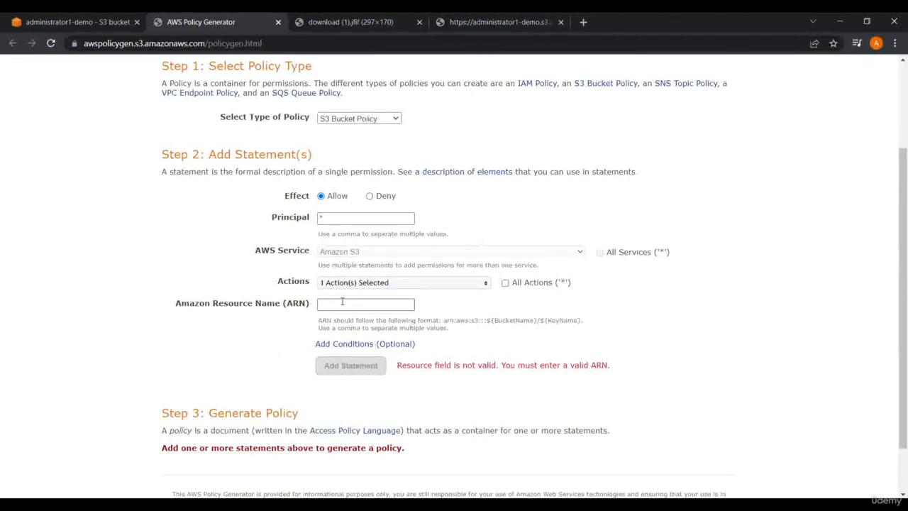
key(ctrl+shift+Tab)
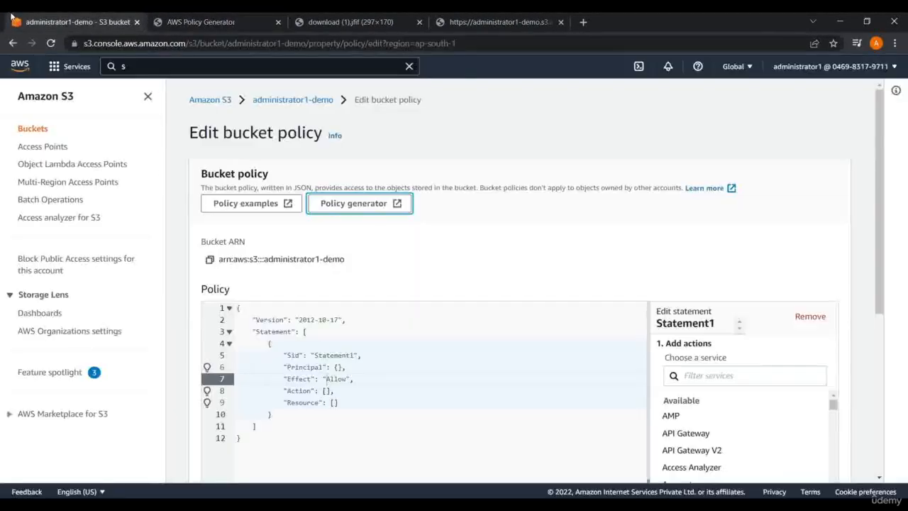
click(210, 260)
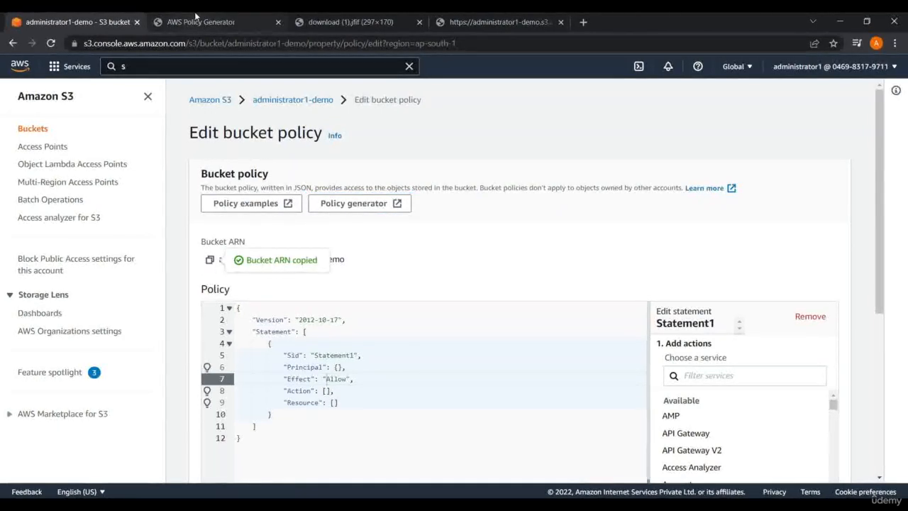
click(195, 14)
click(338, 306)
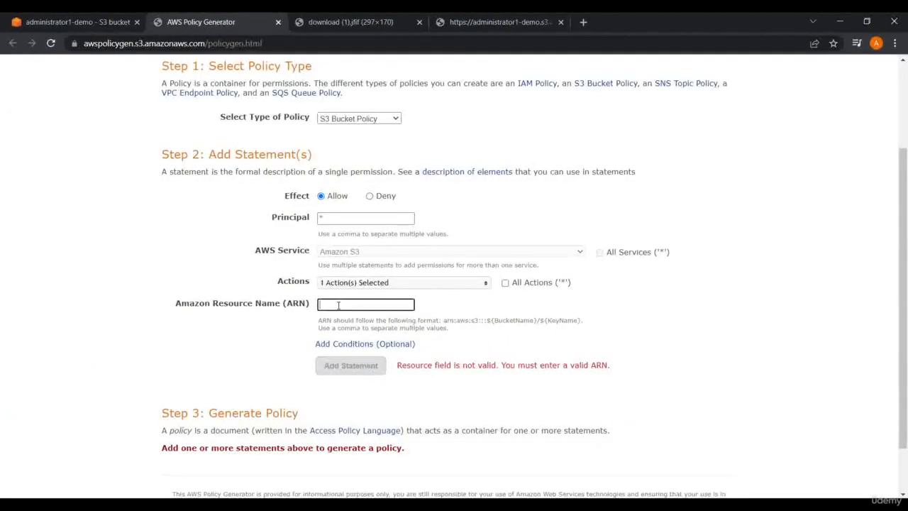
key(ctrl+v)
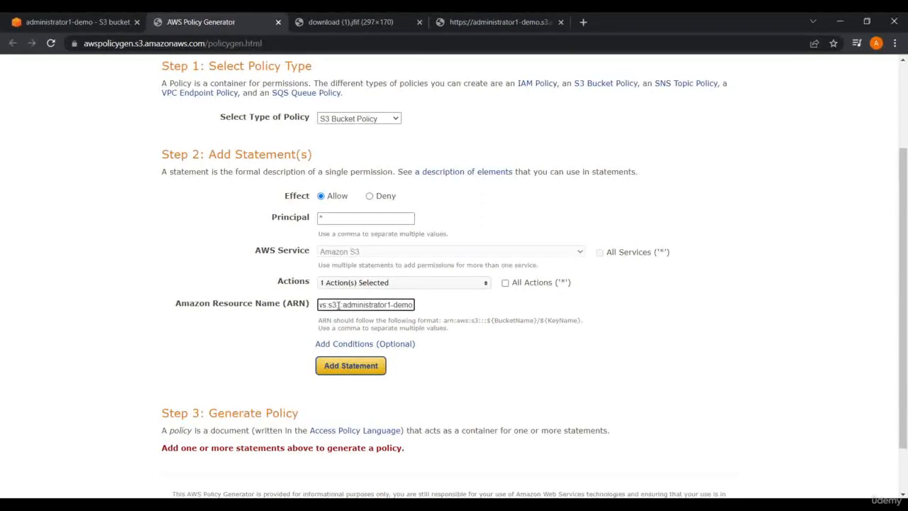
text(/*)
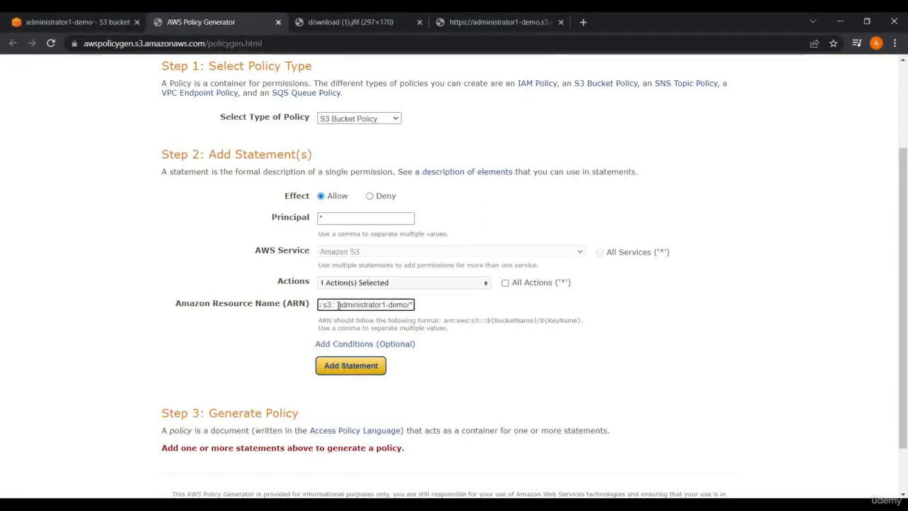
Add the statement, generate the policy, and copy its complete JSON document before closing it
click(367, 366)
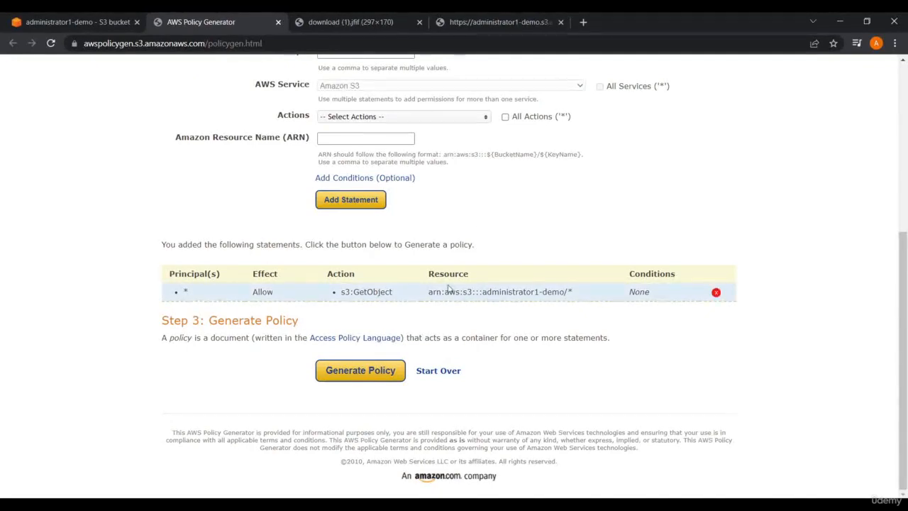
click(361, 369)
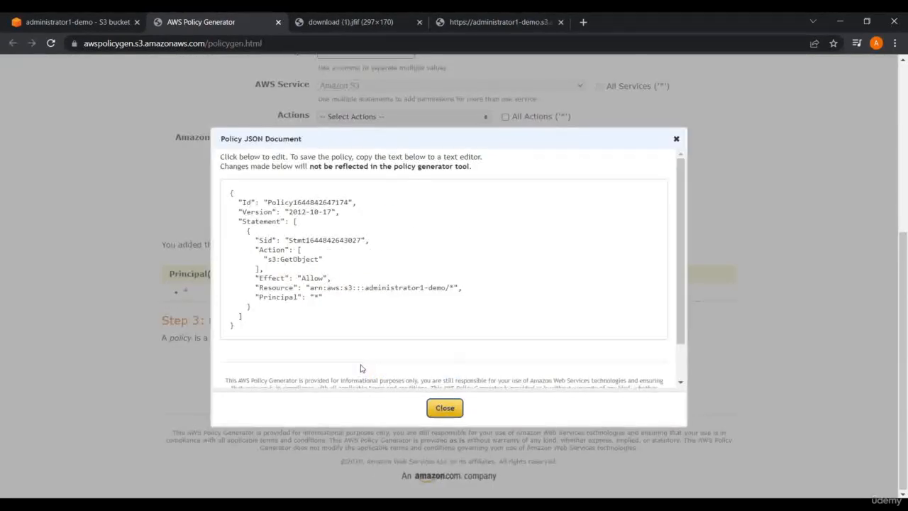
click(362, 251)
key(ctrl+a)
key(Escape)
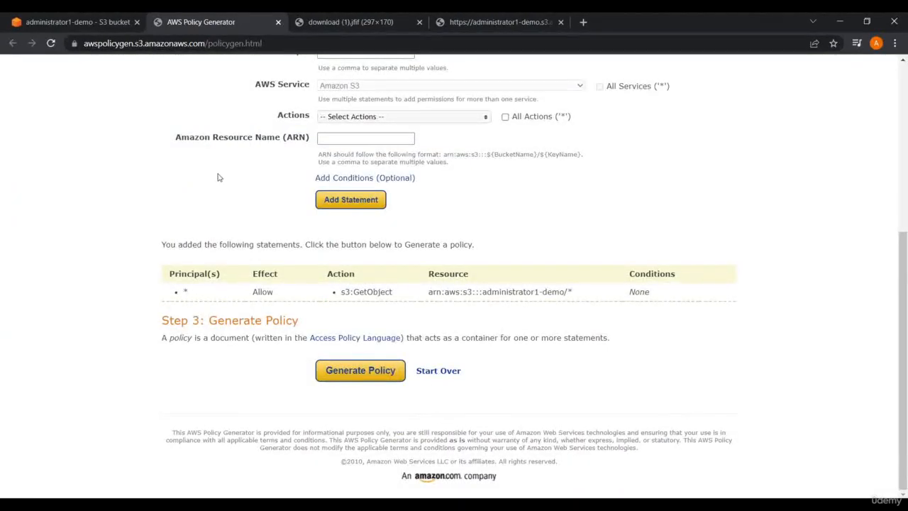
Replace the whole default policy text of the administrator1-demo bucket with the copied generated JSON
click(14, 20)
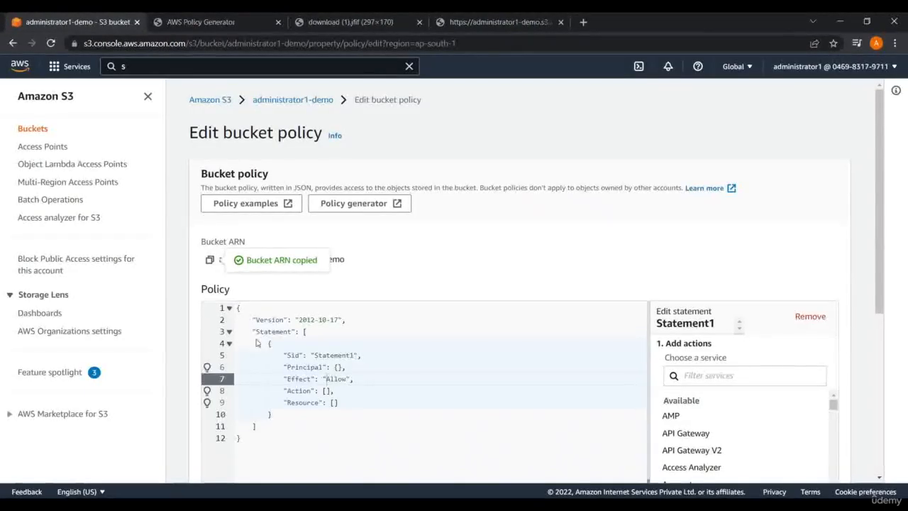
key(ctrl+a)
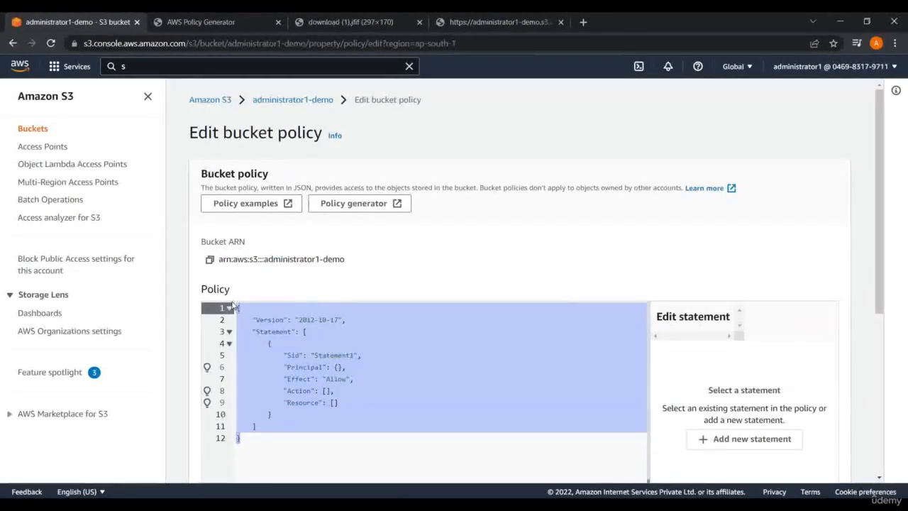
key(ctrl+v)
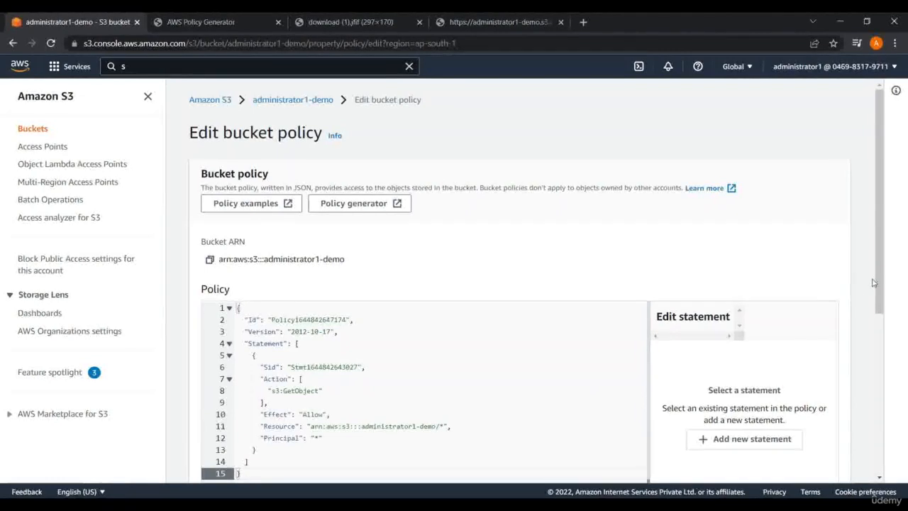
Save the edited bucket policy and check the bucket's access status in the permissions overview
drag(877, 283, 893, 461)
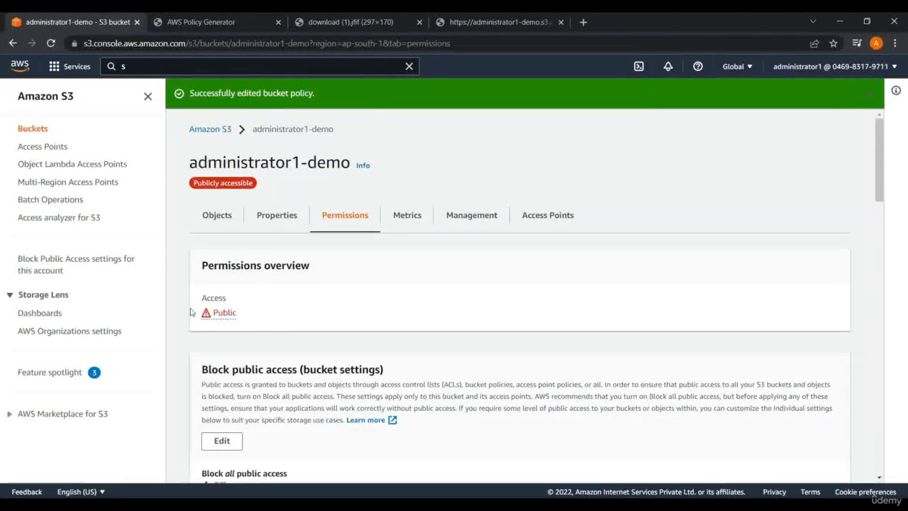
drag(196, 311, 264, 319)
click(172, 319)
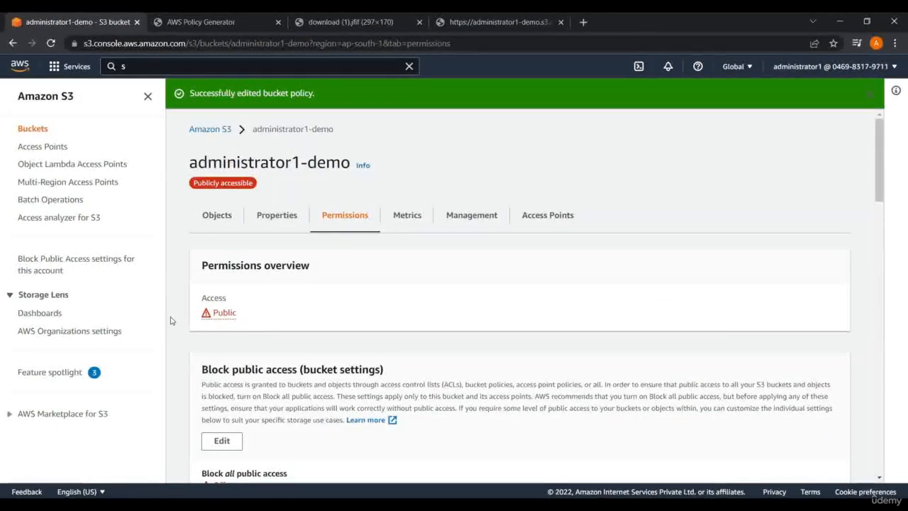
drag(186, 314, 263, 310)
click(263, 312)
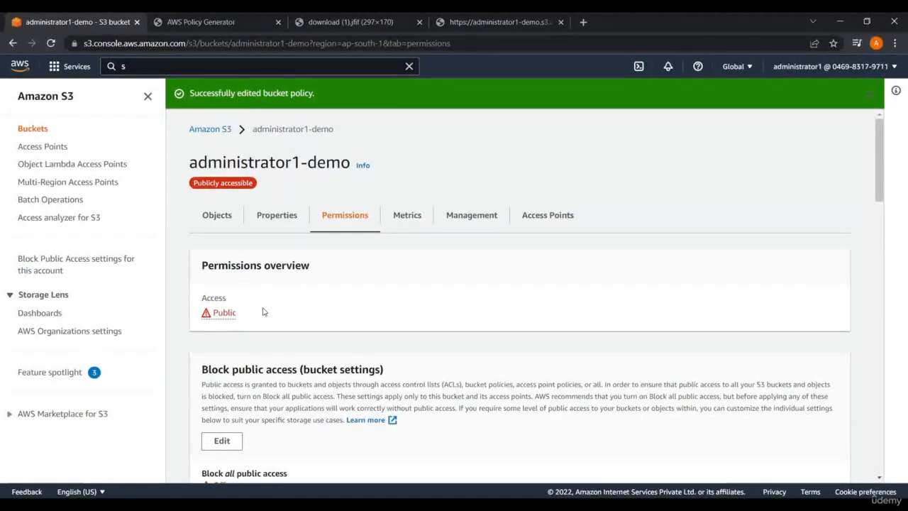
drag(878, 199, 877, 398)
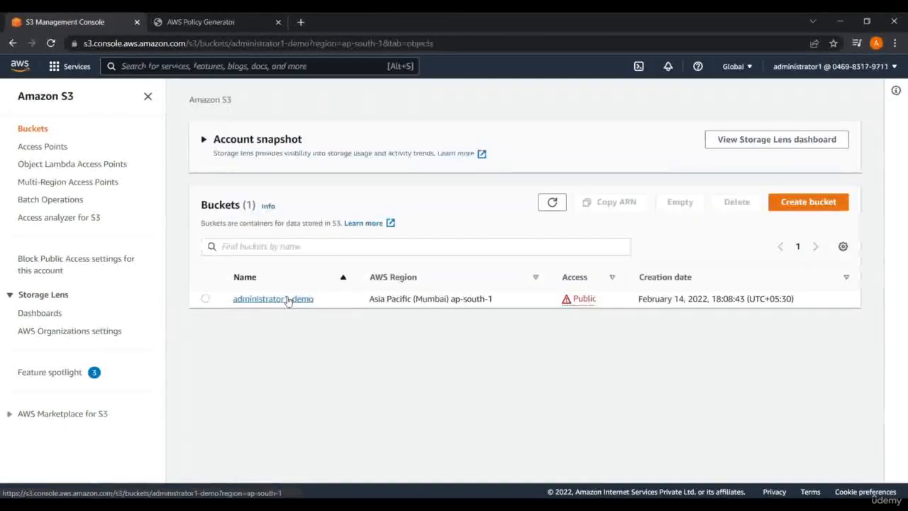
Copy the object URL of download (1).jfif in the administrator1-demo bucket and load it in a new browser tab
click(290, 298)
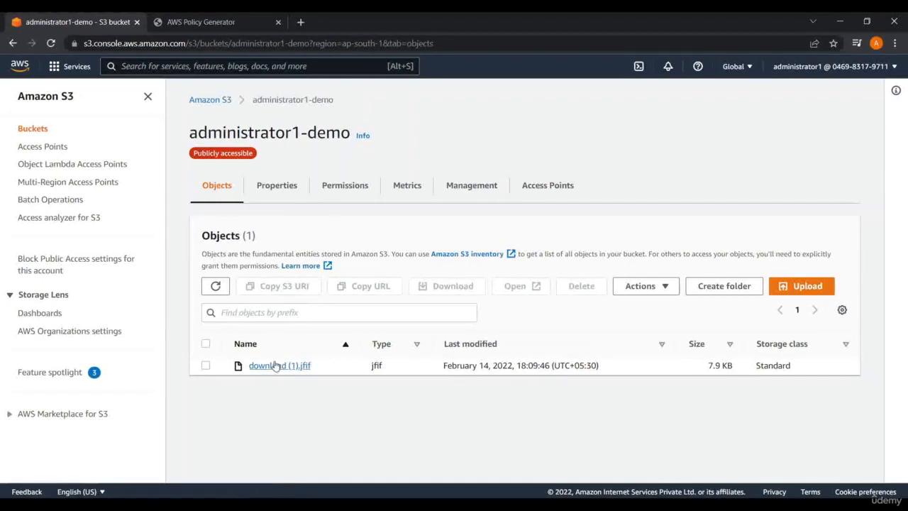
click(272, 365)
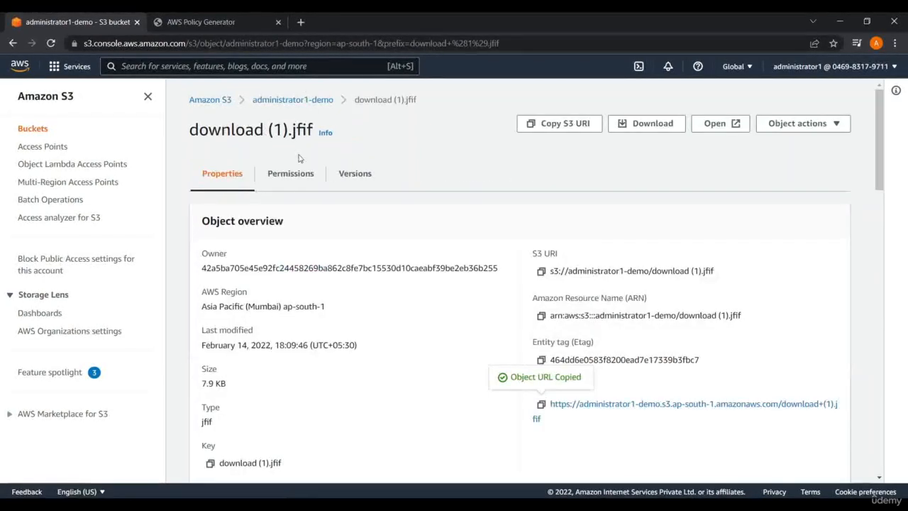
click(300, 22)
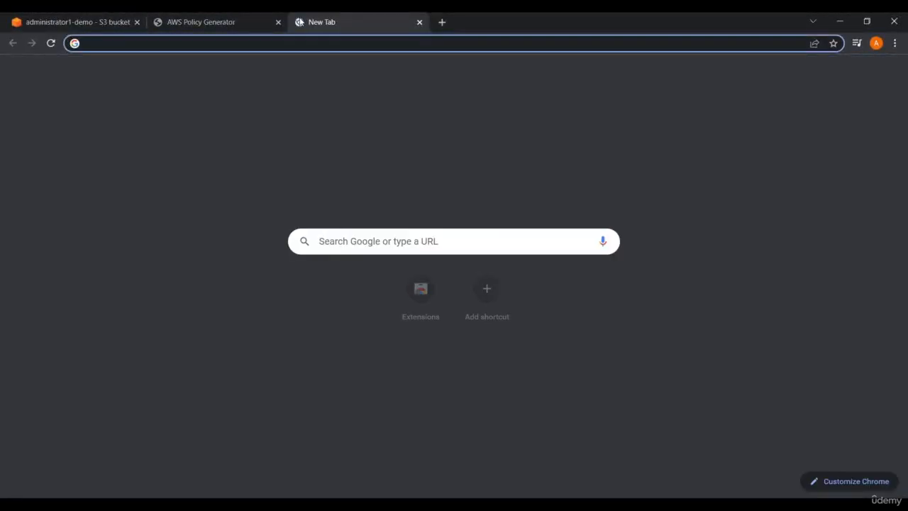
key(ctrl+v)
key(Return)
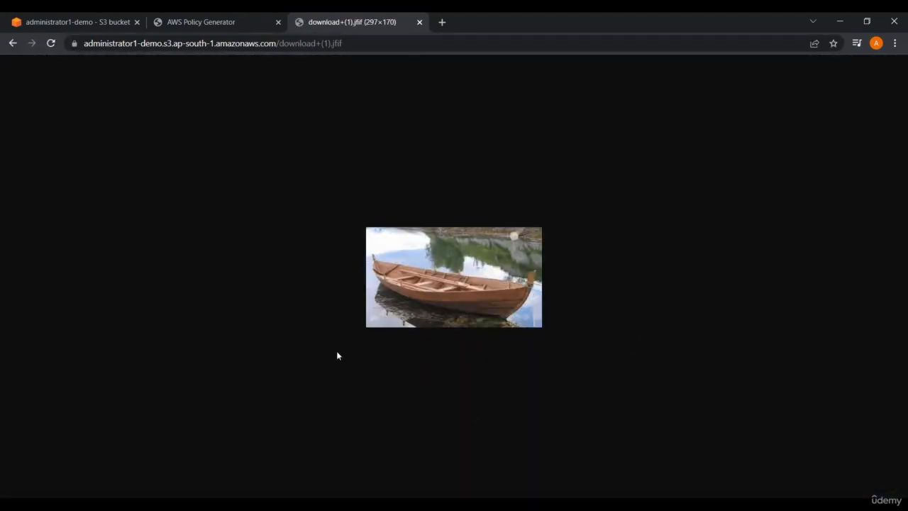
Open download (1).jfif from its S3 object page and compare it with the image loaded through the public object URL
click(71, 22)
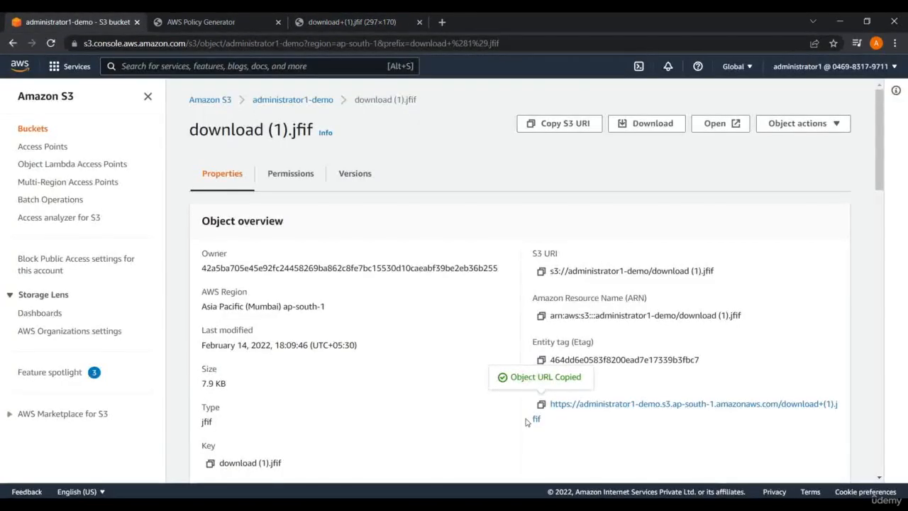
click(730, 123)
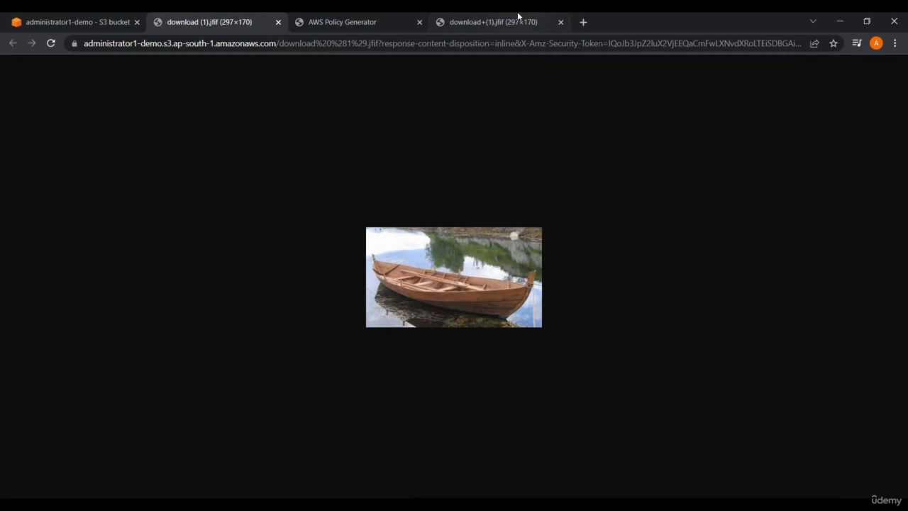
click(516, 16)
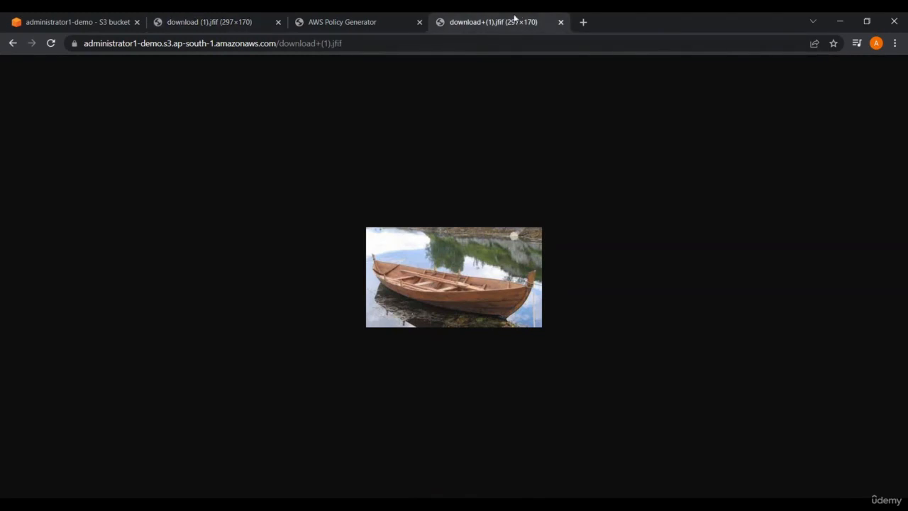